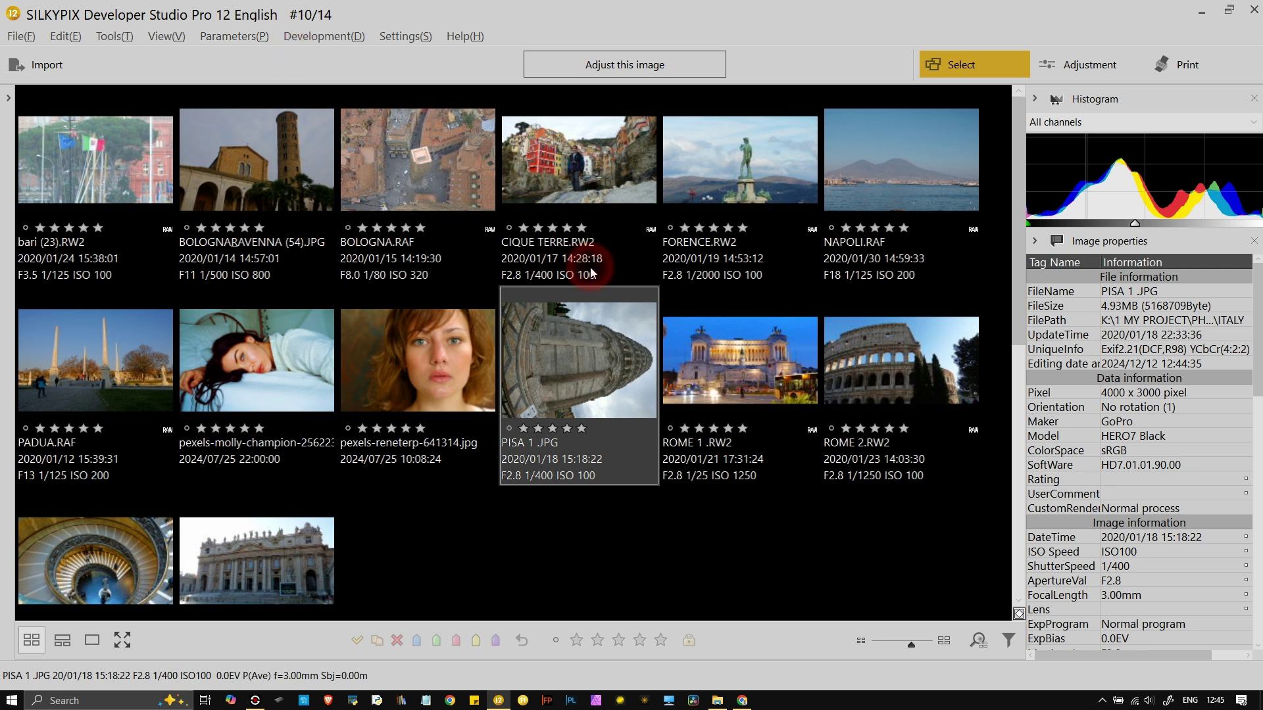
Step: View NAPOLI.RAF at 21% zoom and return to the photo thumbnails
{"action": "double_click", "coordinate": [934, 180]}
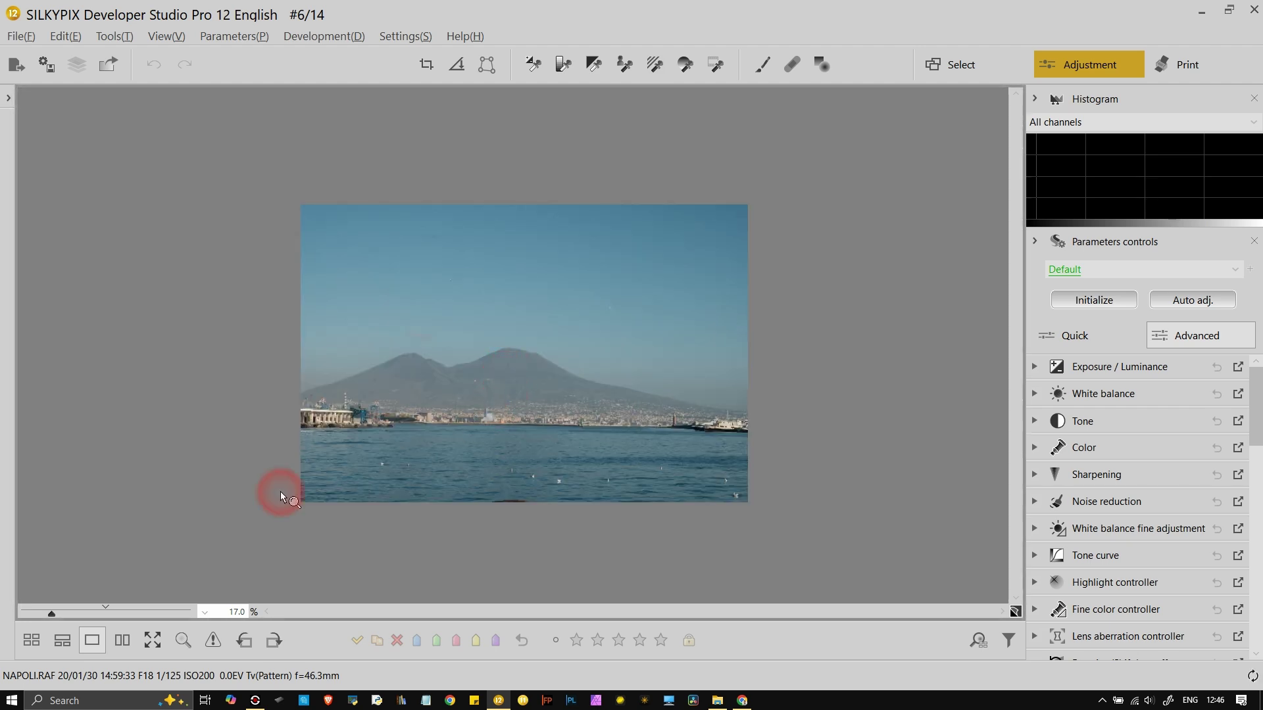
{"action": "left_click_drag", "start_coordinate": [54, 617], "coordinate": [62, 617]}
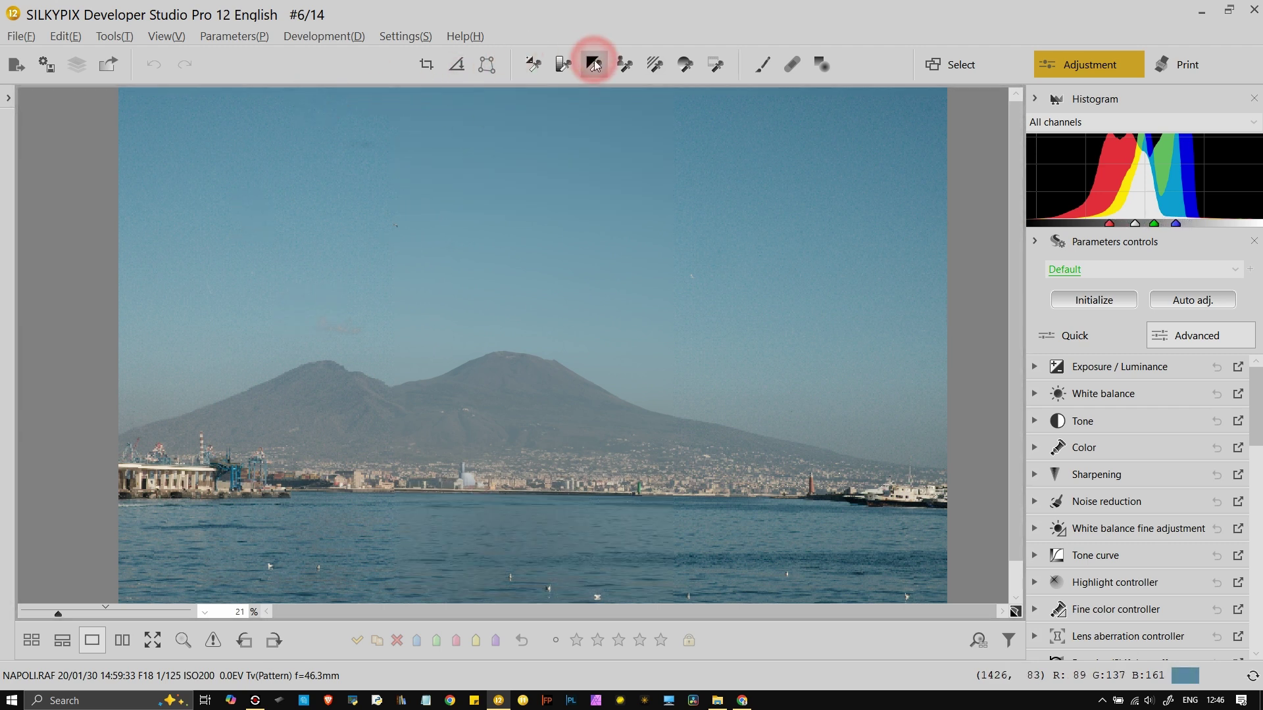
{"action": "left_click", "coordinate": [27, 642]}
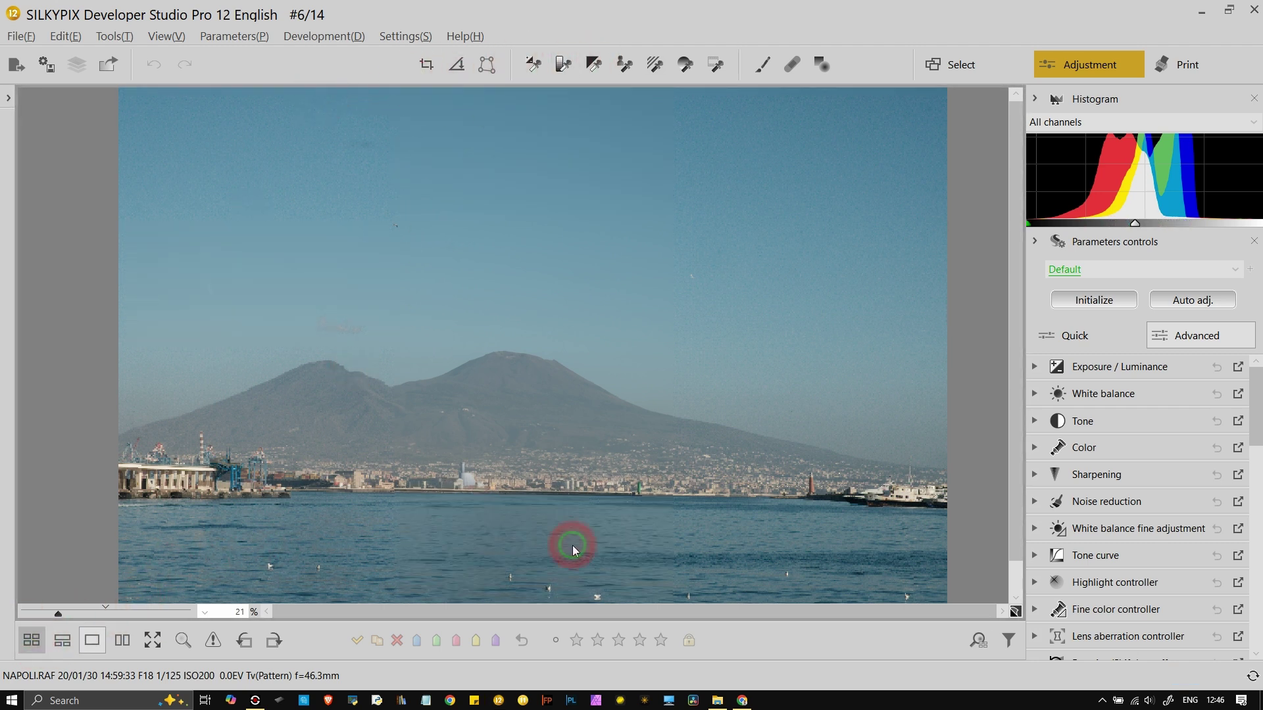
Step: Open bari (23).RW2 for adjustment and look through the quick adjustments before returning to the advanced parameters
{"action": "double_click", "coordinate": [83, 172]}
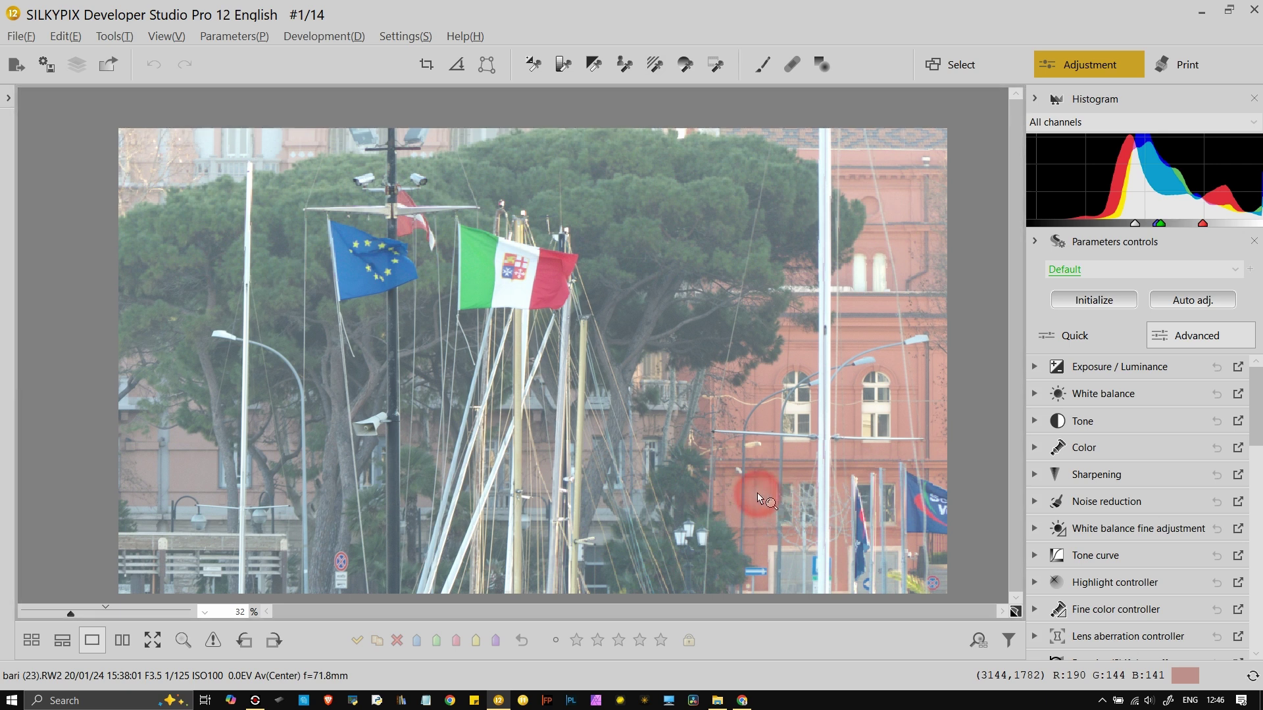
{"action": "left_click", "coordinate": [1097, 334]}
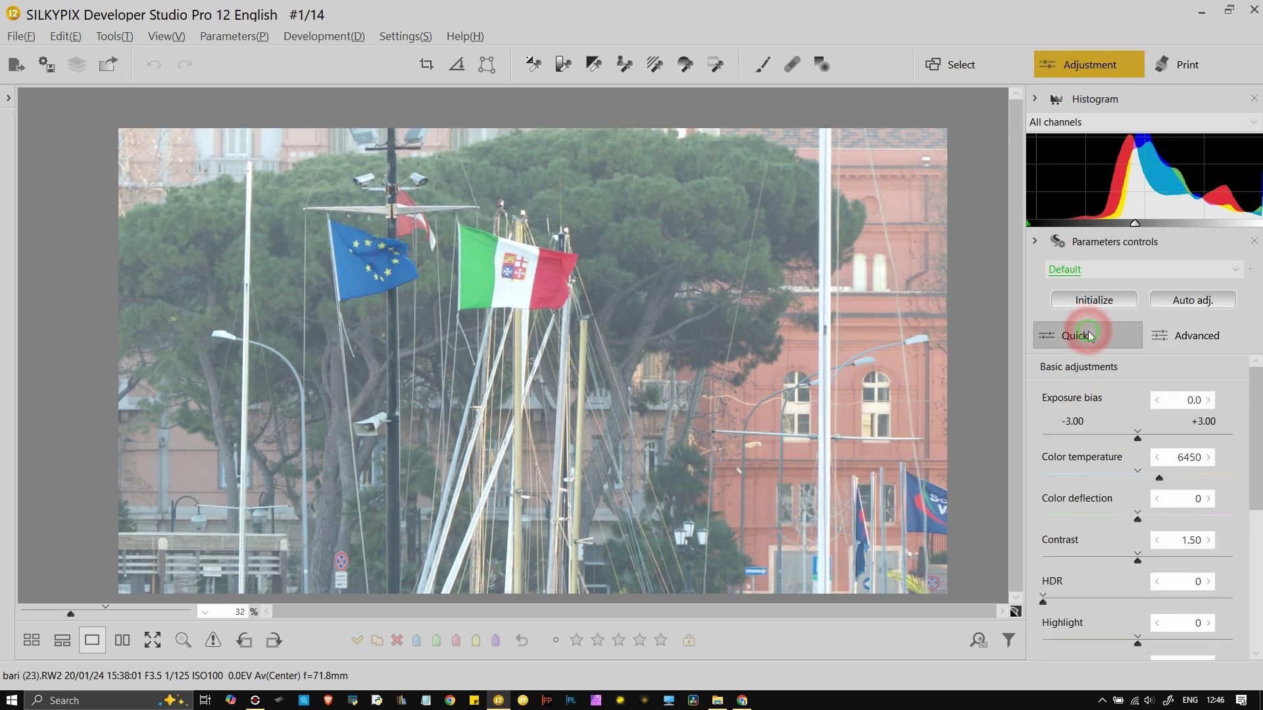
{"action": "mouse_move", "coordinate": [1253, 417]}
{"action": "left_mouse_down"}
{"action": "mouse_move", "coordinate": [1257, 564]}
{"action": "mouse_move", "coordinate": [1257, 409]}
{"action": "left_mouse_up"}
{"action": "left_click", "coordinate": [1195, 332]}
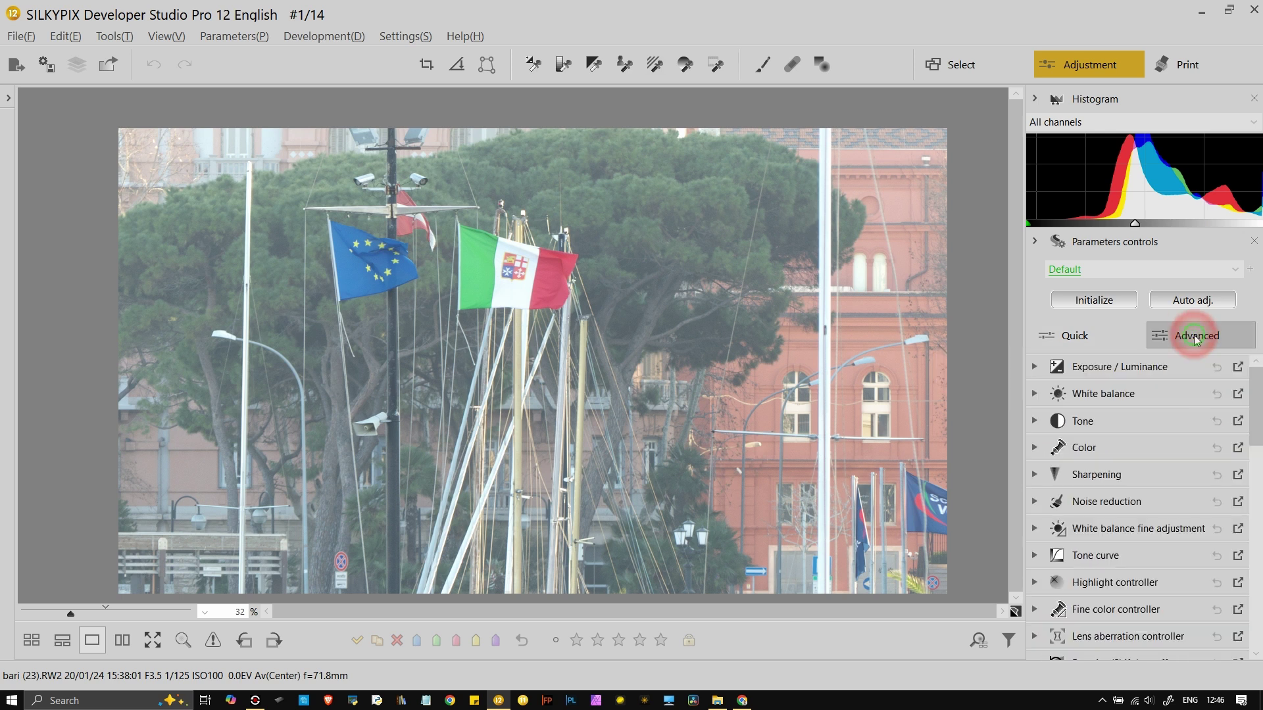
Step: Expand the Tone settings of bari (23).RW2 and enable showing the tone on the tone curve
{"action": "left_click", "coordinate": [1031, 422]}
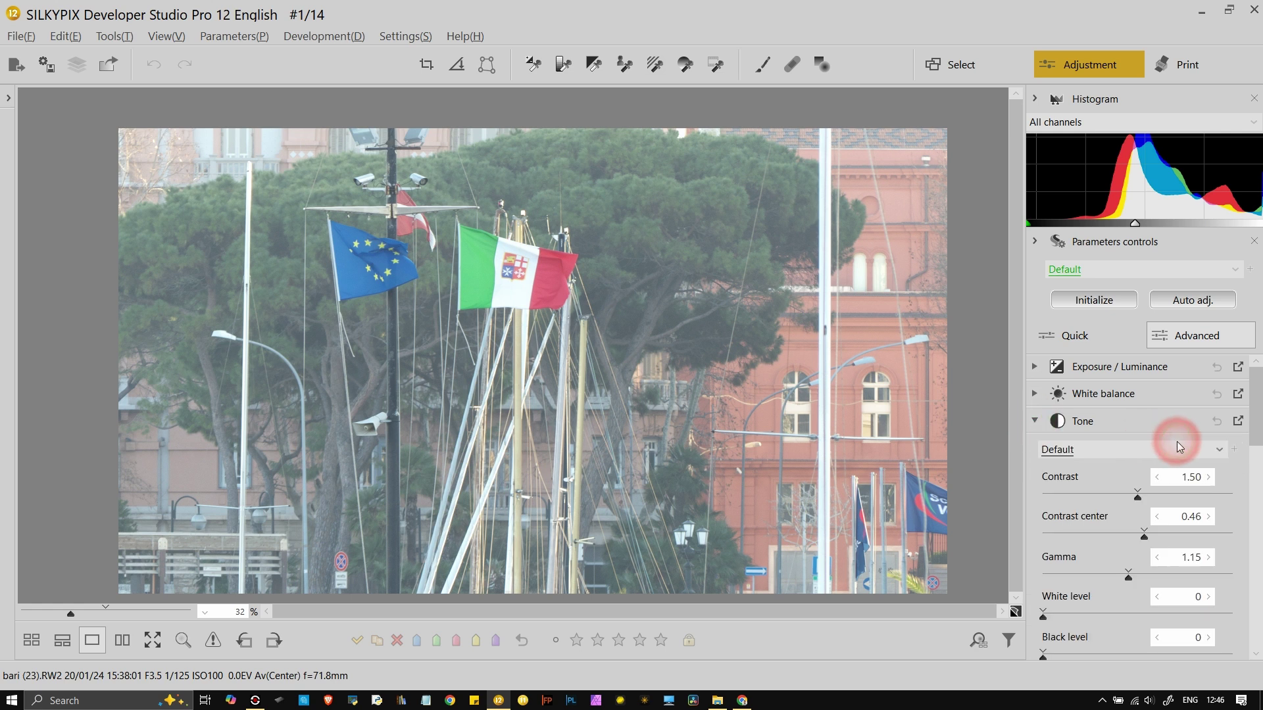
{"action": "left_click_drag", "start_coordinate": [1255, 428], "coordinate": [1256, 499]}
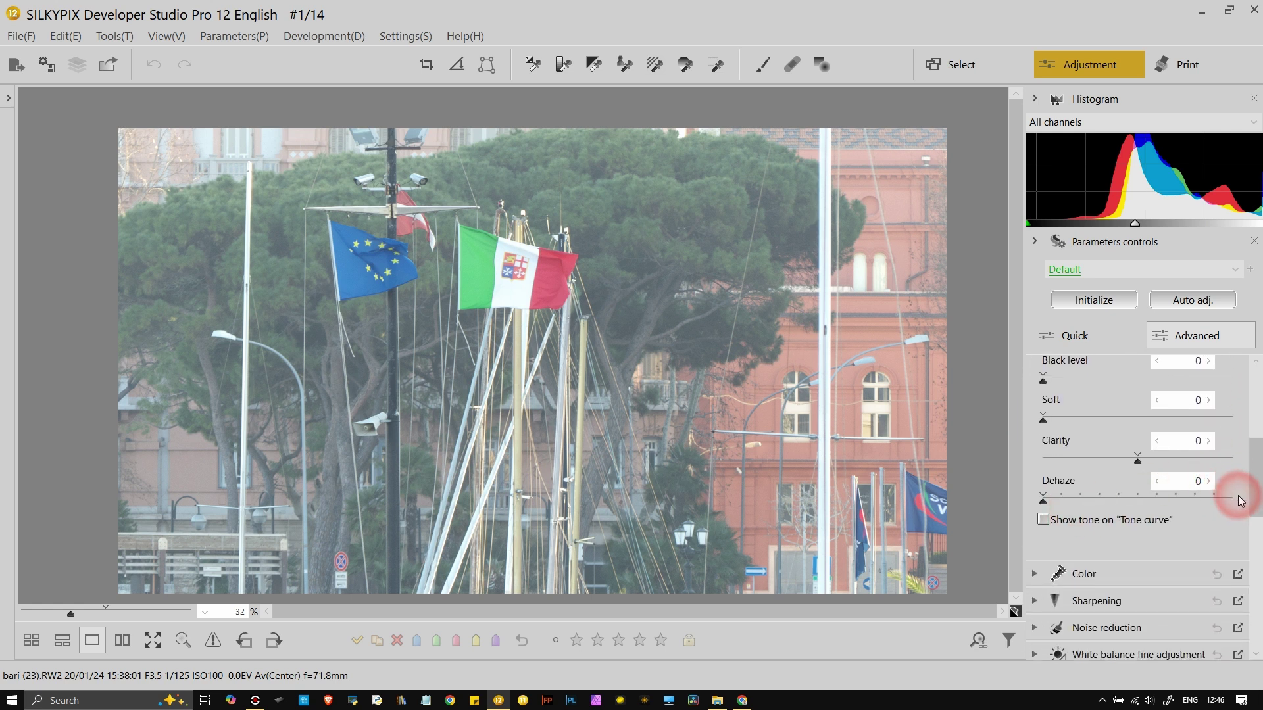
{"action": "left_click", "coordinate": [1043, 523]}
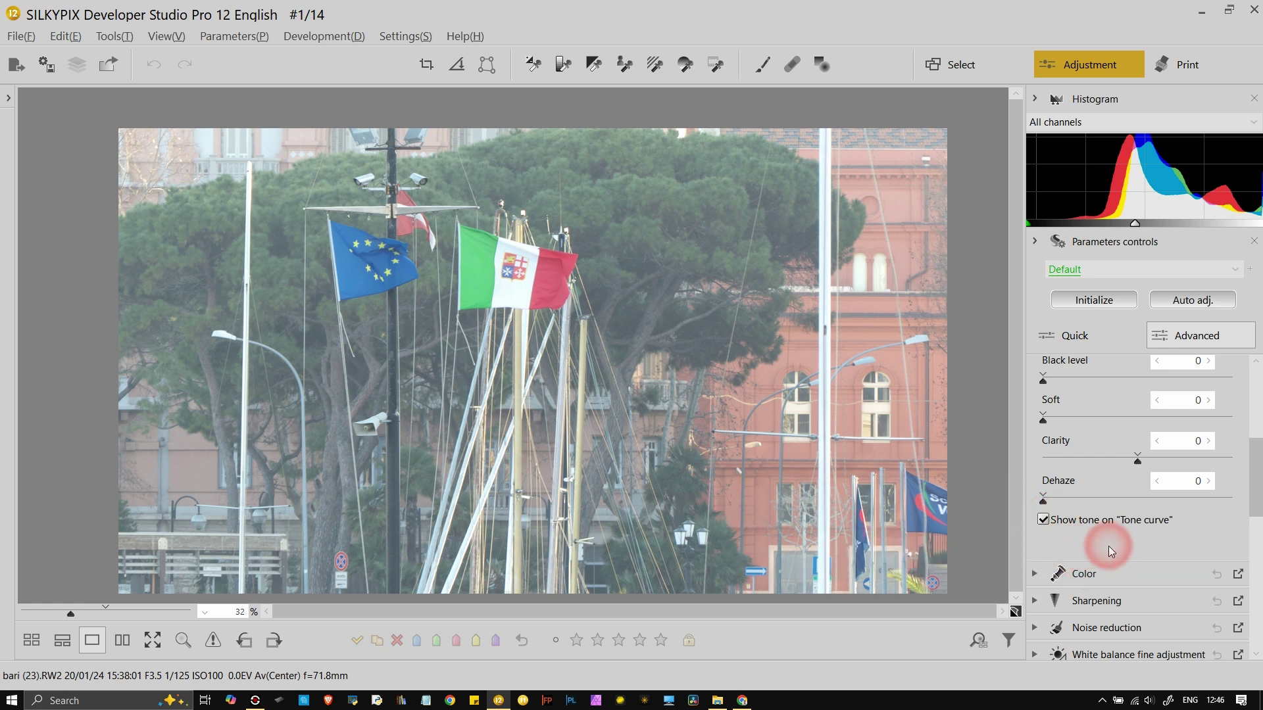
Step: Detach the Tone curve controls into a floating window and move it away from the middle of the photo
{"action": "scroll", "coordinate": [1131, 551], "scroll_direction": "down", "scroll_amount": 3}
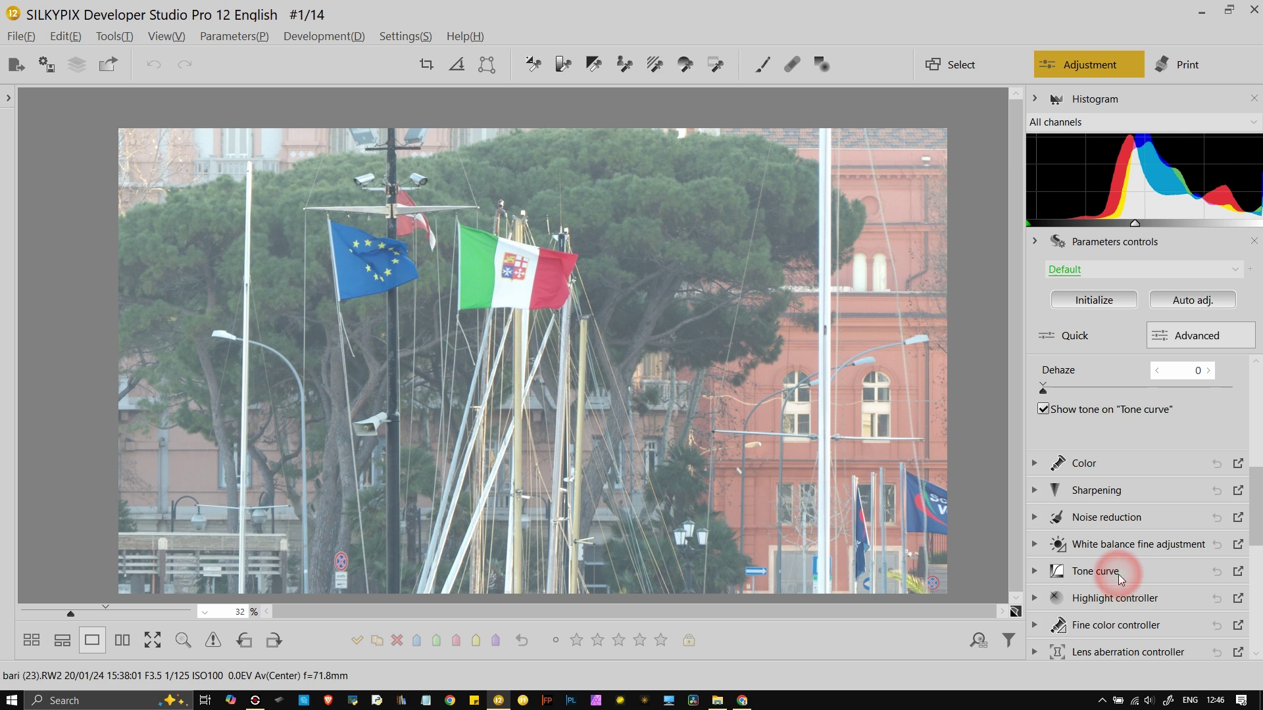
{"action": "left_click", "coordinate": [1118, 572]}
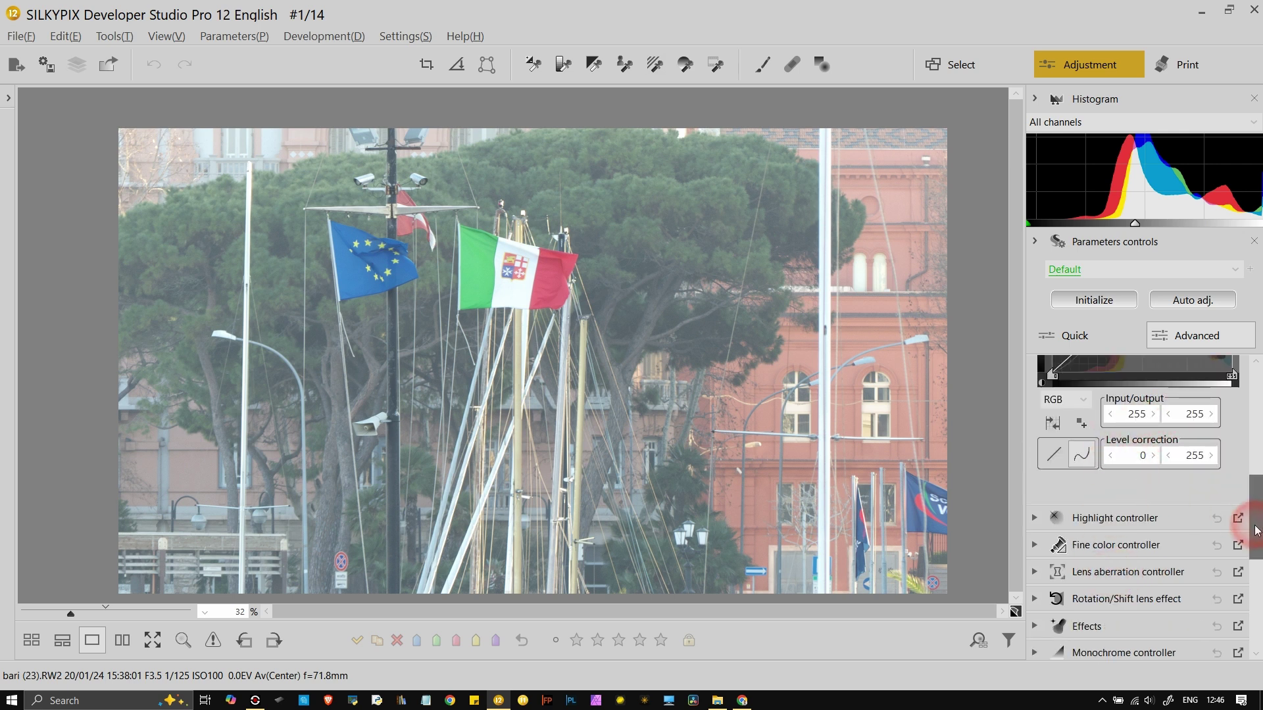
{"action": "left_click_drag", "start_coordinate": [1253, 523], "coordinate": [1253, 467]}
{"action": "left_click", "coordinate": [1238, 395]}
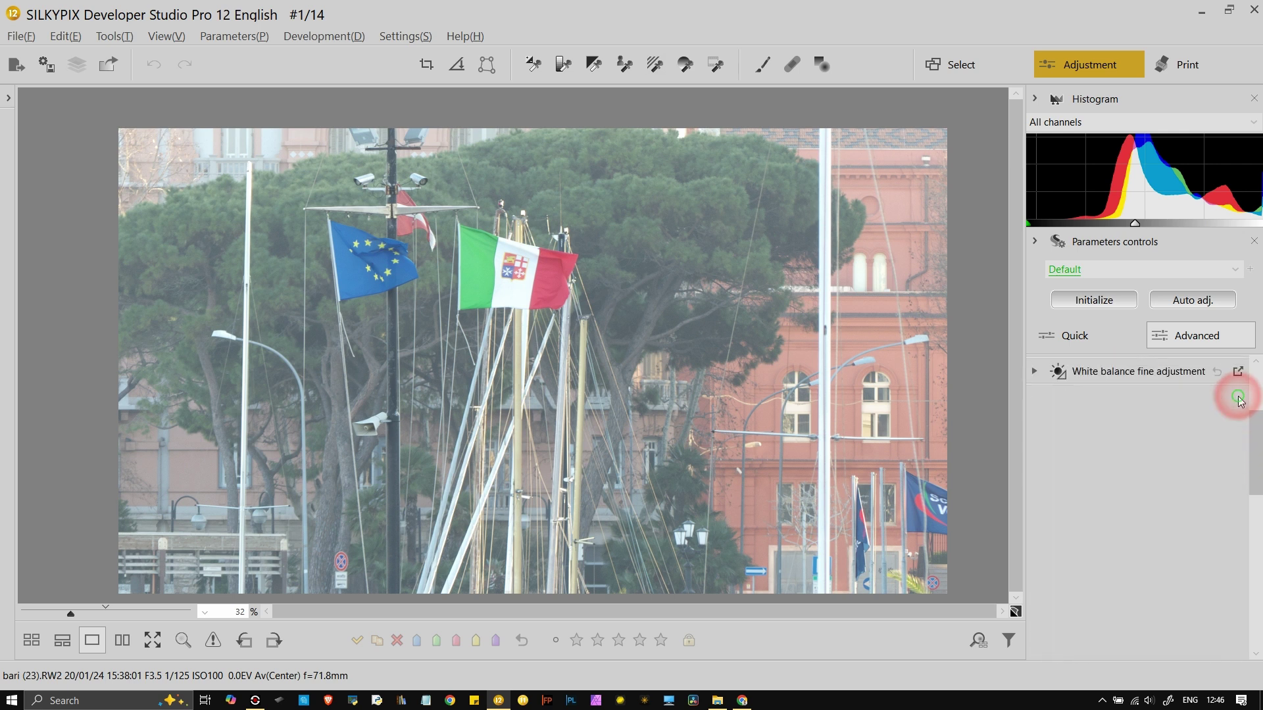
{"action": "left_click_drag", "start_coordinate": [879, 267], "coordinate": [78, 17]}
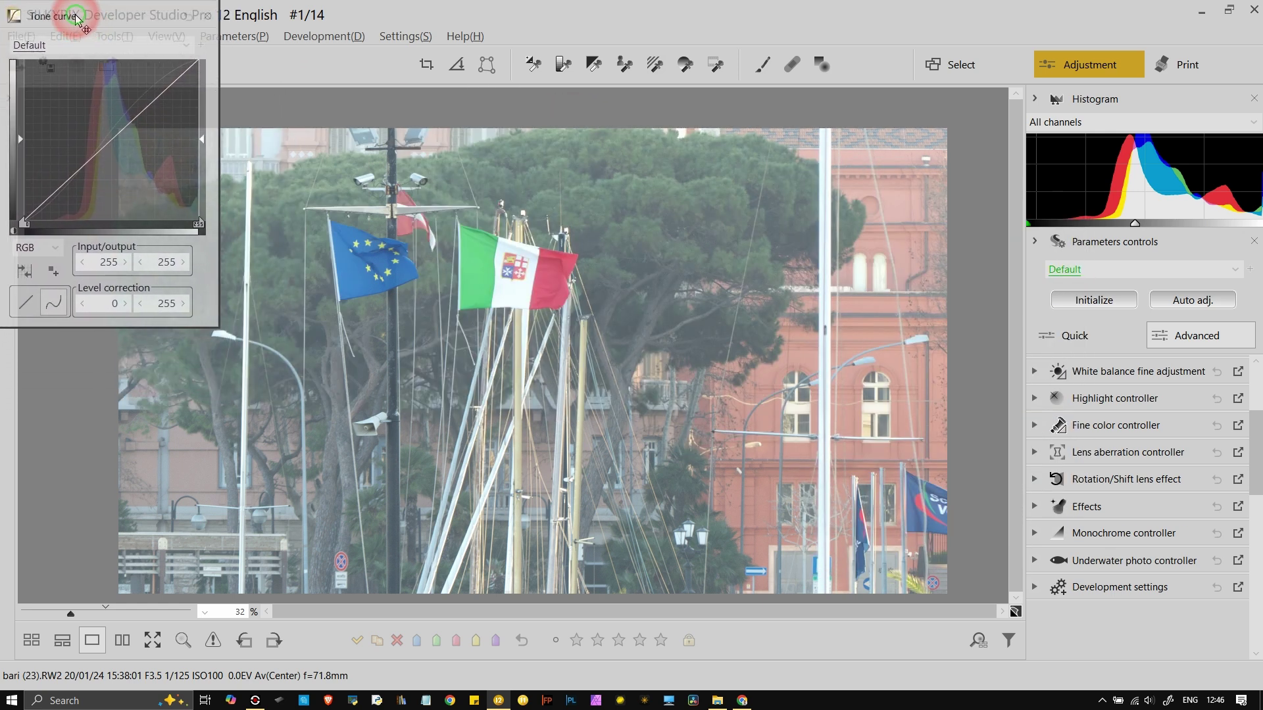
Step: Set the photo's Dehaze amount to 100 in the Tone settings
{"action": "left_click", "coordinate": [1056, 426]}
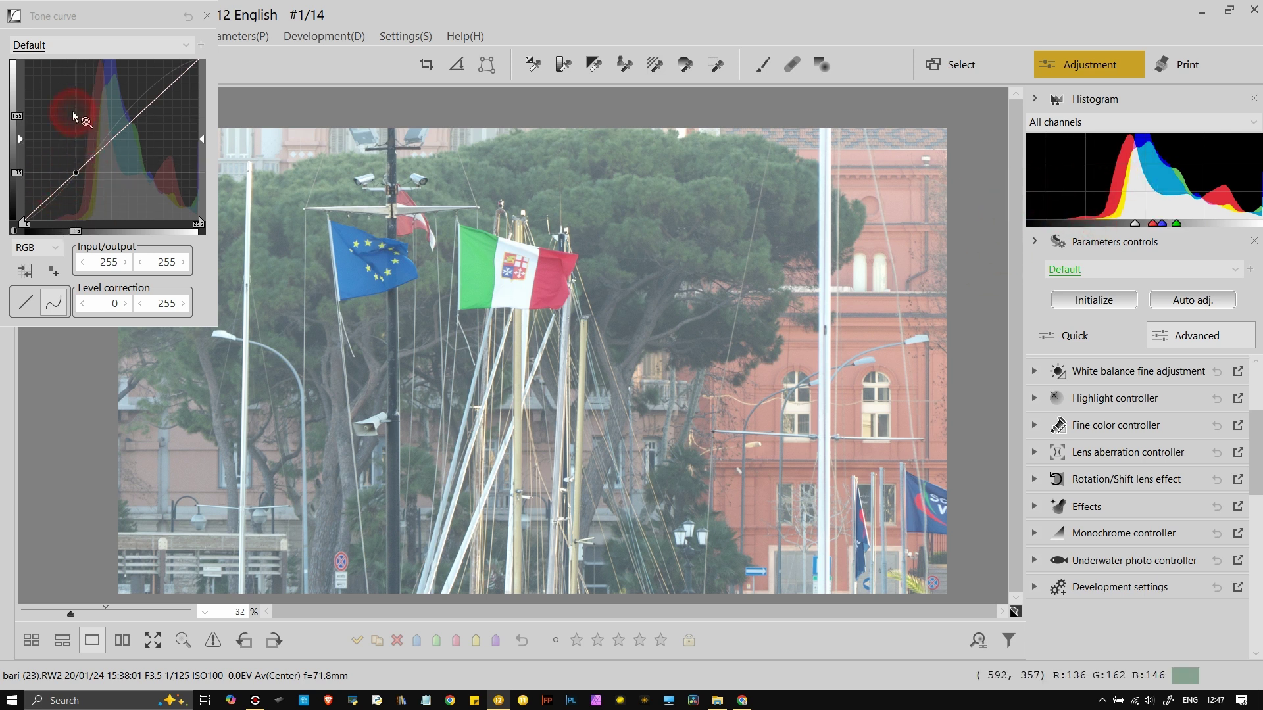
{"action": "left_click_drag", "start_coordinate": [1256, 449], "coordinate": [1257, 368]}
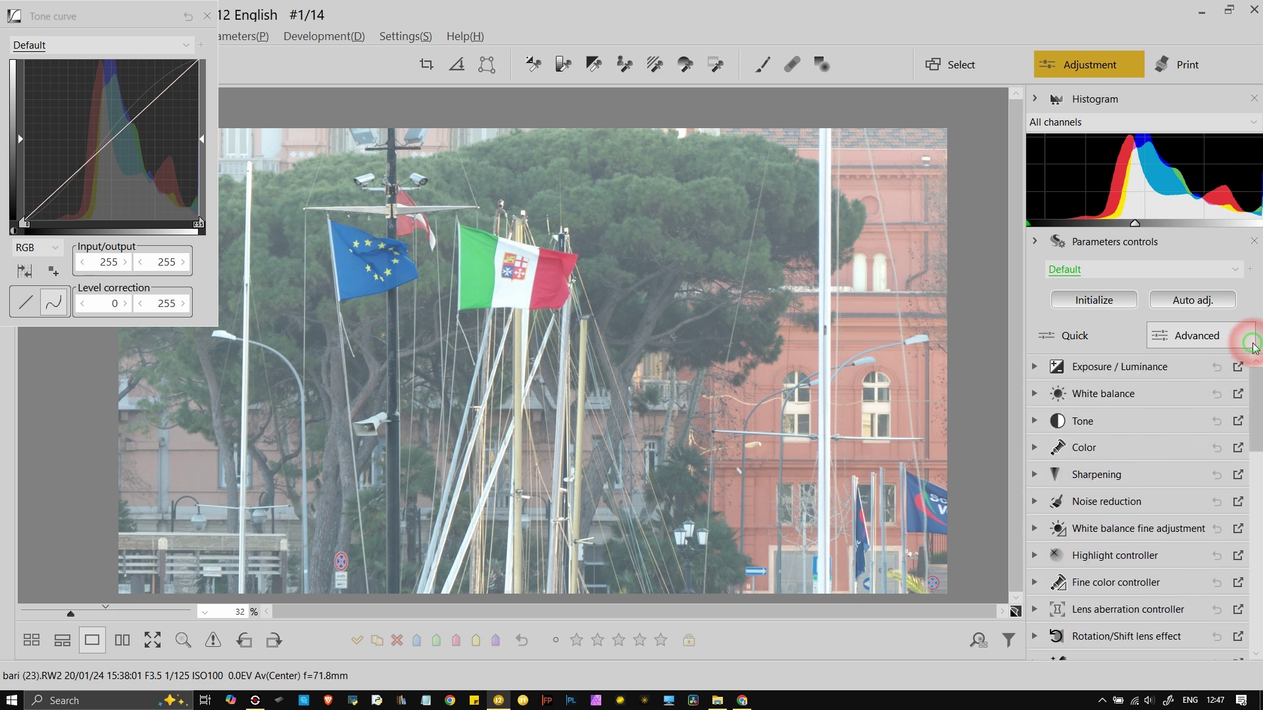
{"action": "left_click", "coordinate": [1100, 421]}
{"action": "left_click_drag", "start_coordinate": [1254, 435], "coordinate": [1254, 480]}
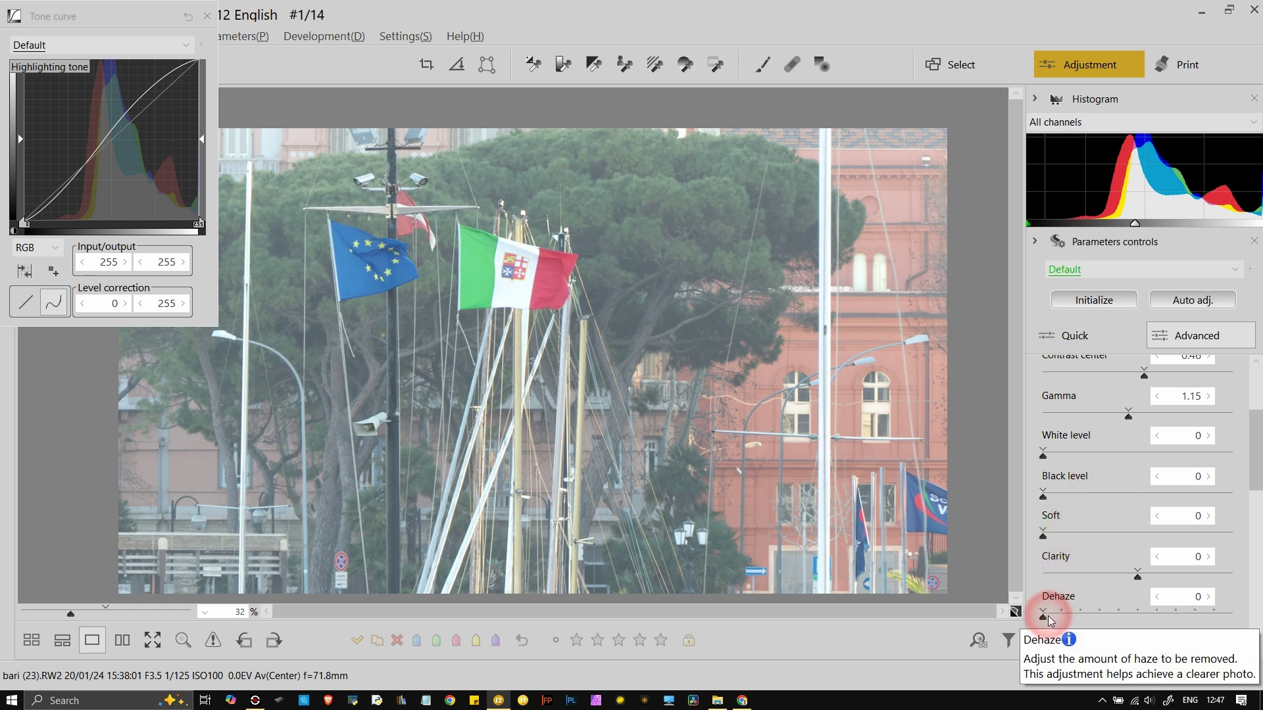
{"action": "left_click_drag", "start_coordinate": [1256, 460], "coordinate": [1261, 501]}
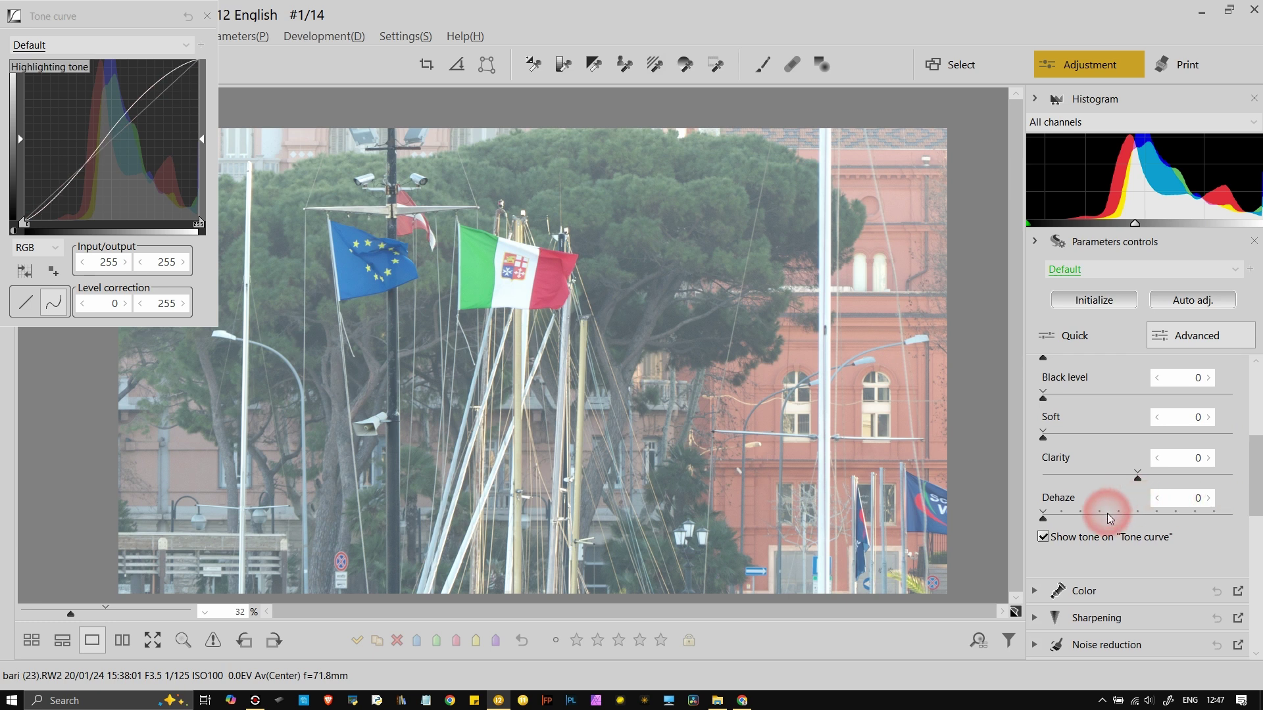
{"action": "left_click", "coordinate": [1044, 520]}
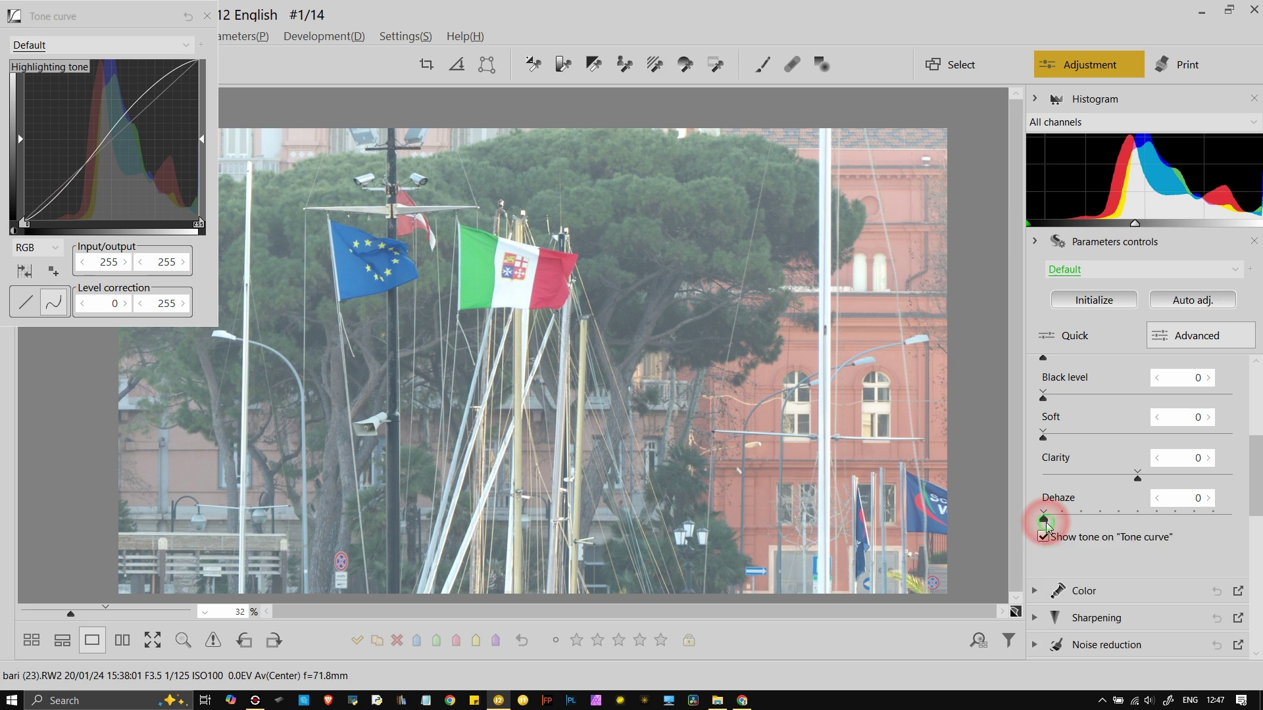
{"action": "left_click_drag", "start_coordinate": [1059, 524], "coordinate": [1249, 530]}
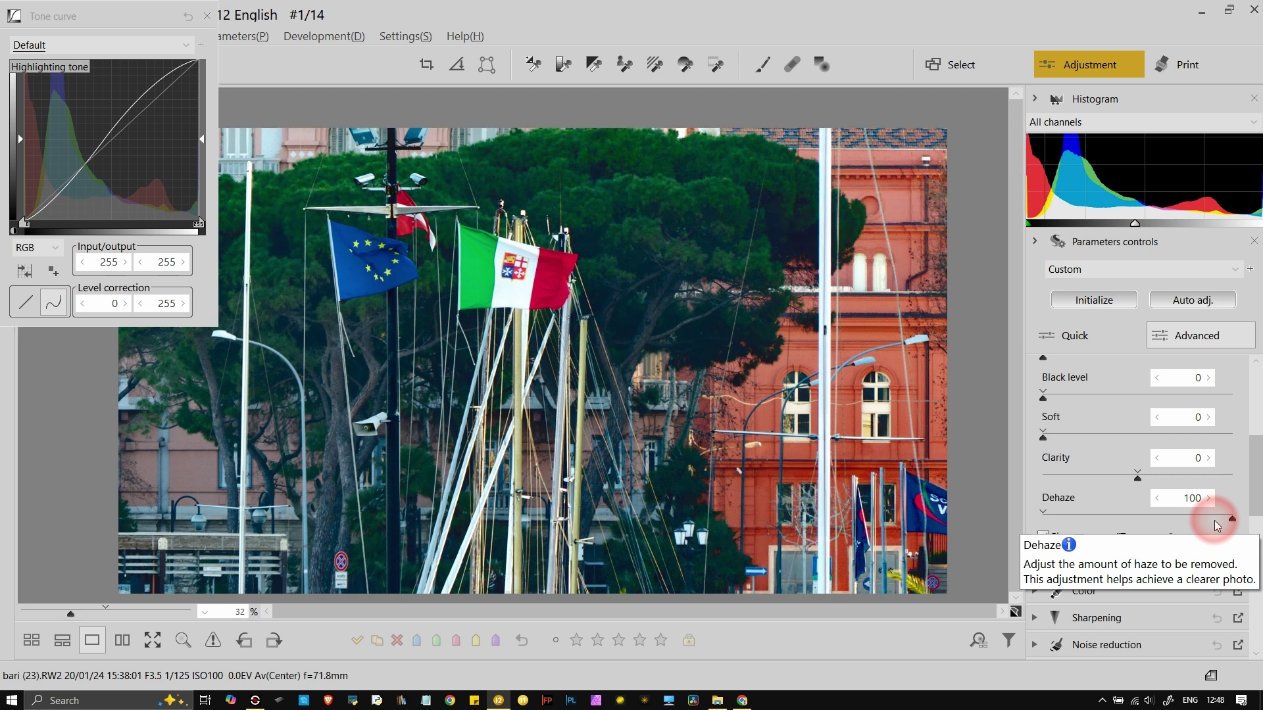
Step: Compare the dehazed photo with its default-parameter rendering by toggling the default display on and off
{"action": "left_click", "coordinate": [1021, 617]}
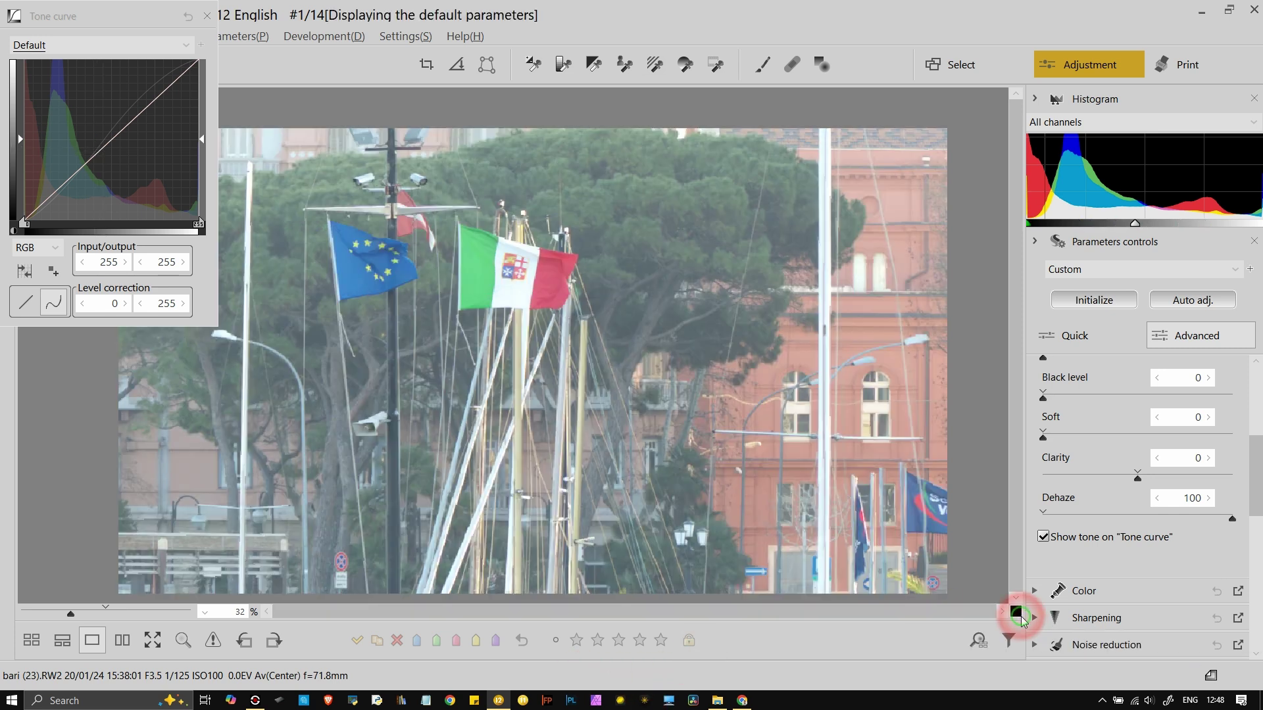
{"action": "left_click_drag", "start_coordinate": [1021, 617], "coordinate": [1021, 617]}
{"action": "left_click", "coordinate": [1021, 617]}
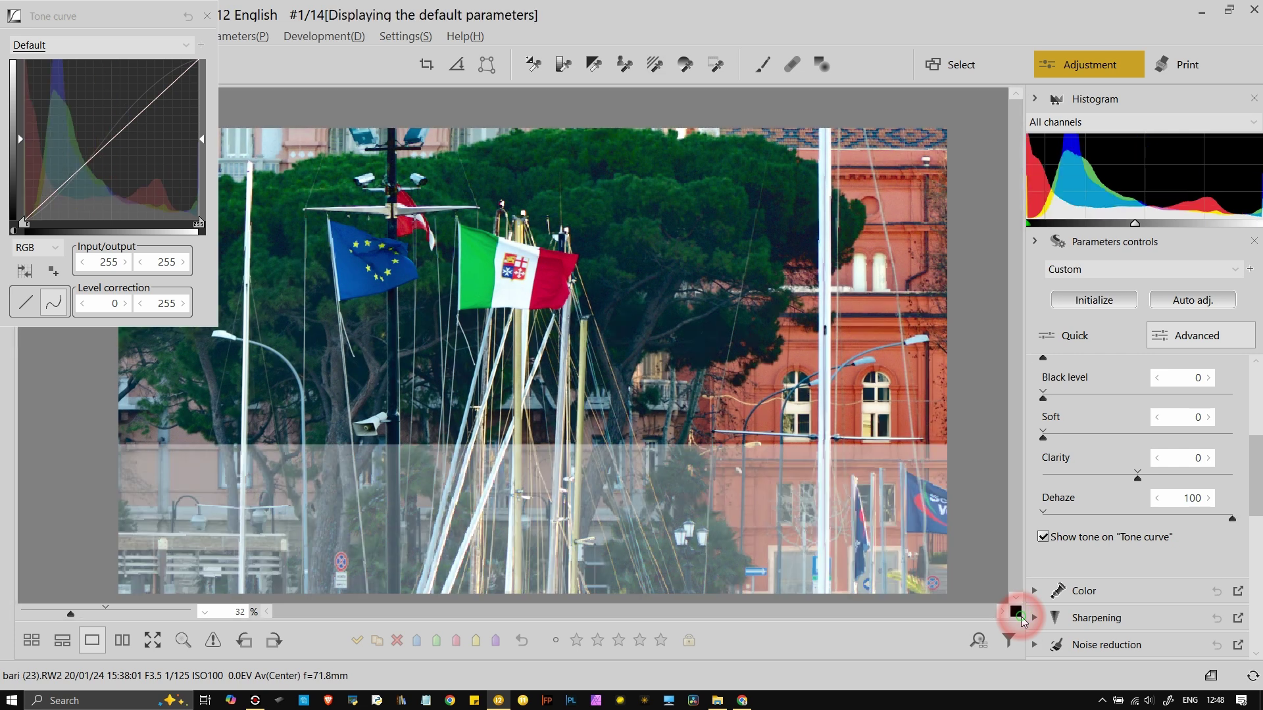
{"action": "left_click_drag", "start_coordinate": [1021, 617], "coordinate": [1021, 617]}
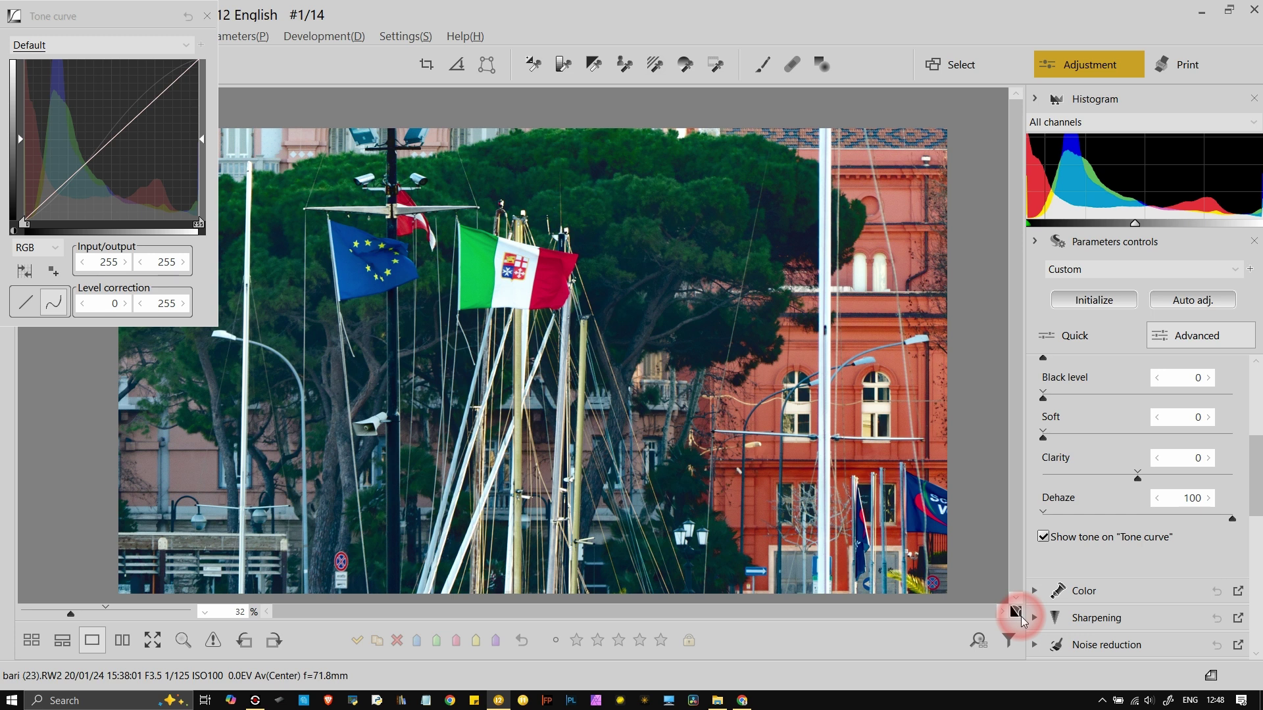
{"action": "left_click", "coordinate": [426, 396]}
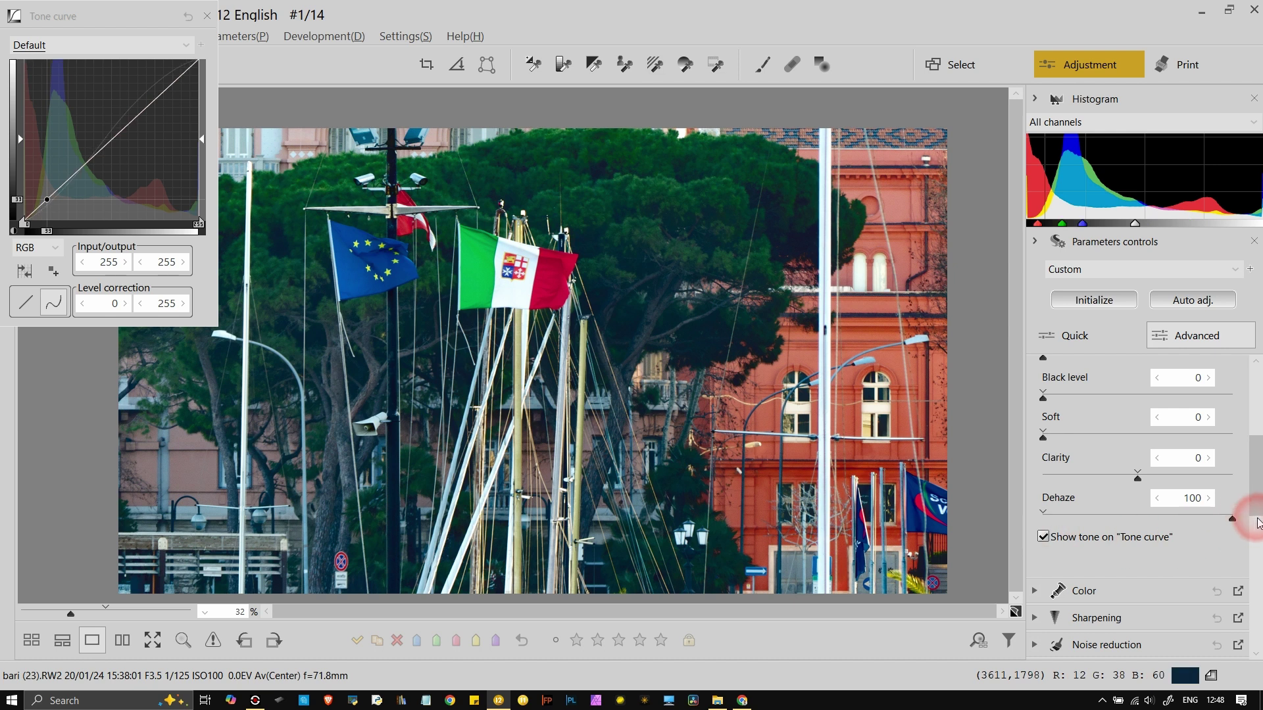
{"action": "mouse_move", "coordinate": [1215, 505]}
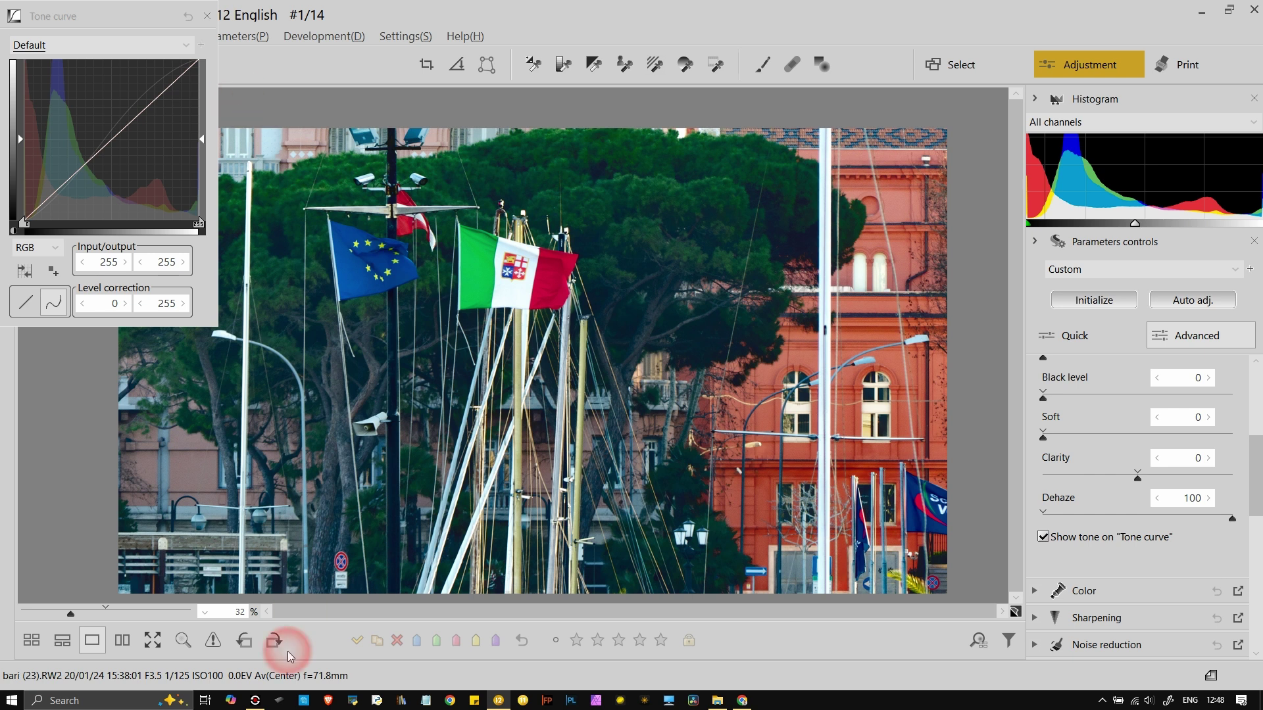
{"action": "left_click", "coordinate": [255, 700]}
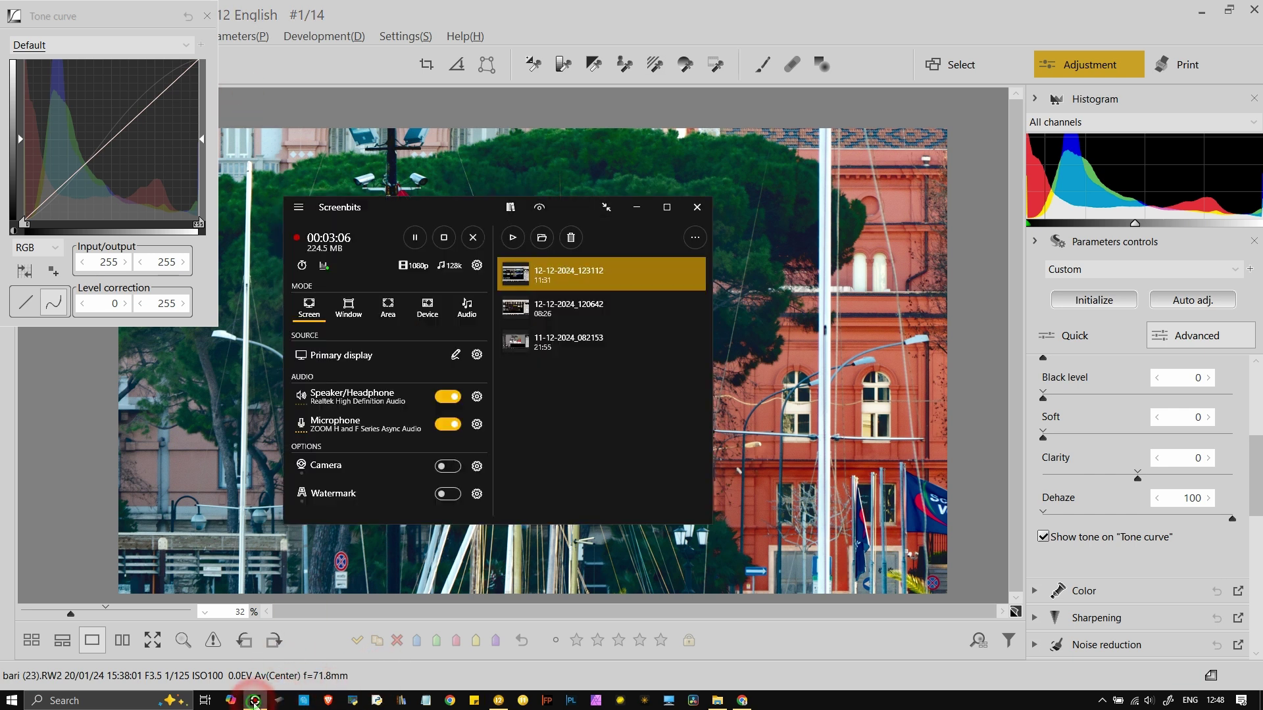
{"action": "left_click", "coordinate": [415, 237]}
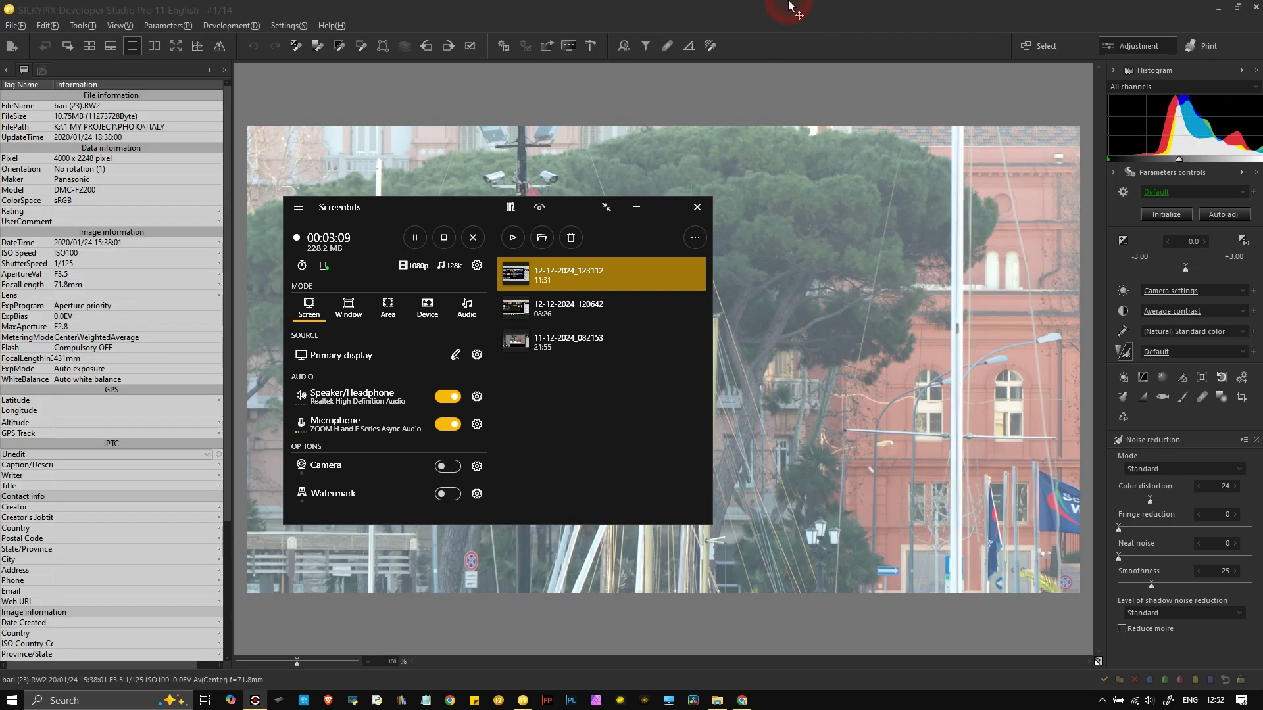
Step: Switch to SILKYPIX Developer Studio Pro 11, set the Tone white level to 1 and enable showing tone on the tone curve
{"action": "left_click", "coordinate": [788, 7]}
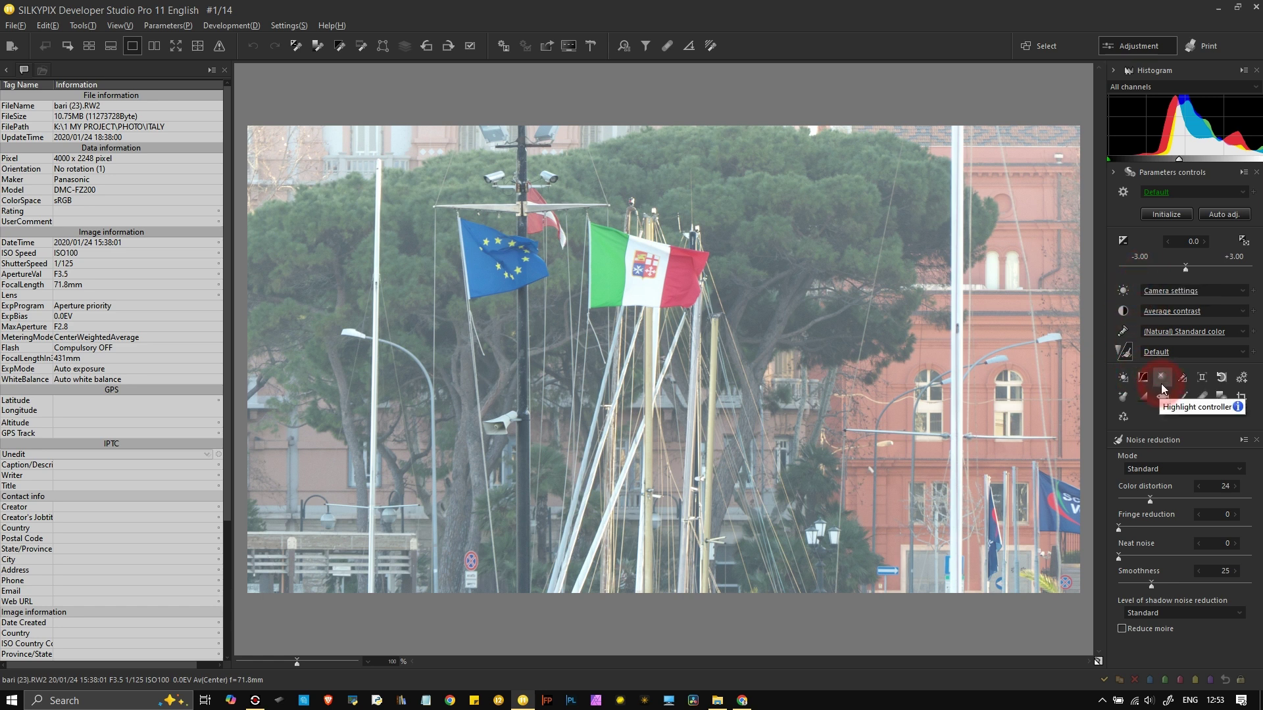
{"action": "left_click", "coordinate": [1132, 312]}
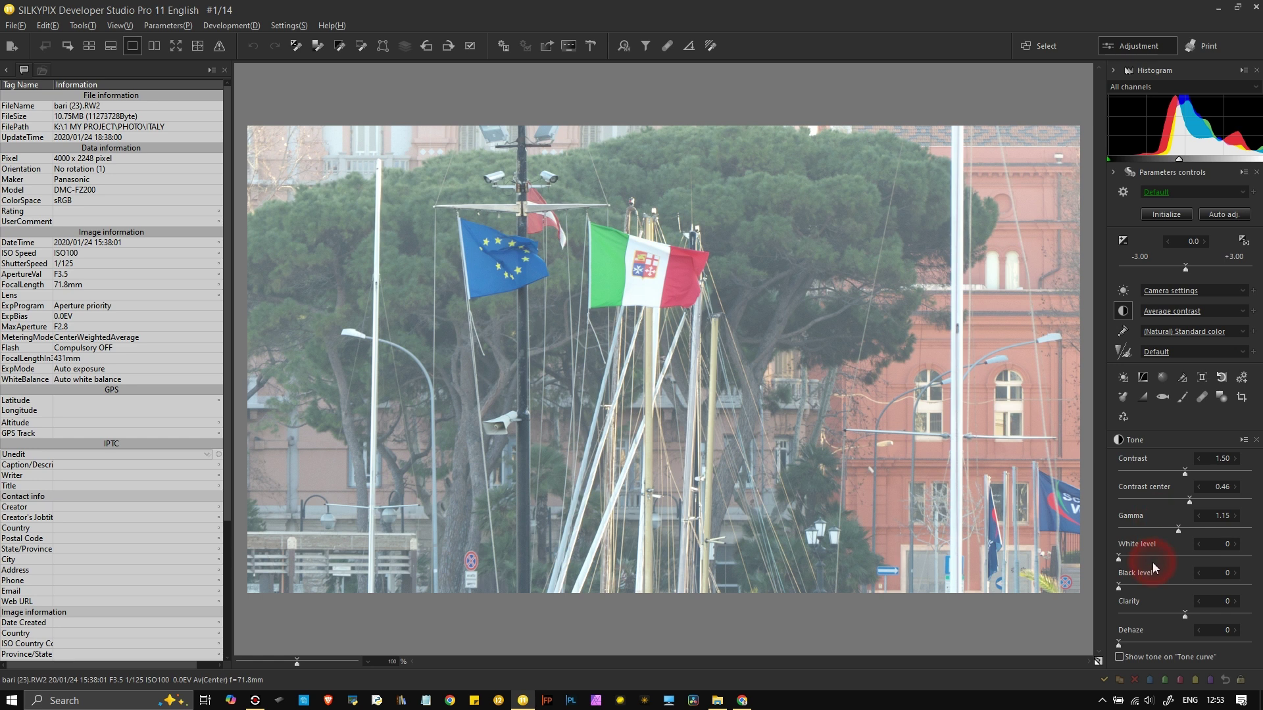
{"action": "scroll", "coordinate": [1156, 564], "scroll_direction": "up", "scroll_amount": 1}
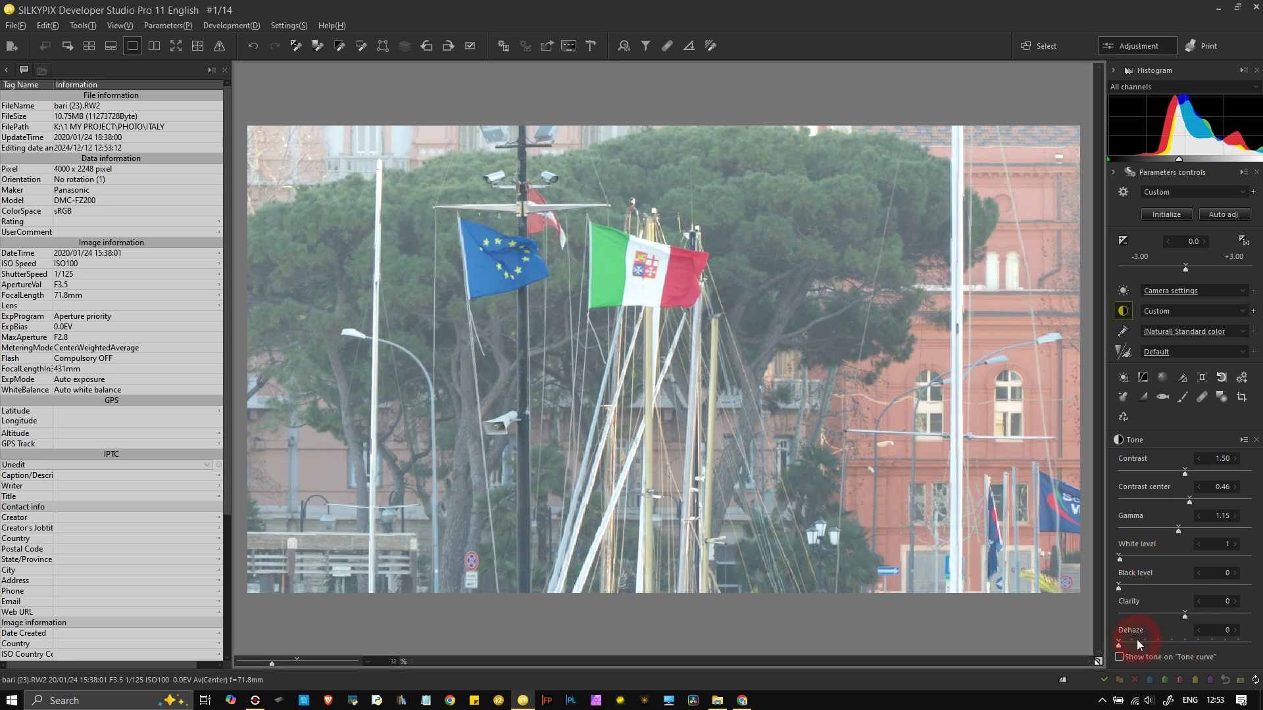
{"action": "left_click", "coordinate": [1125, 656]}
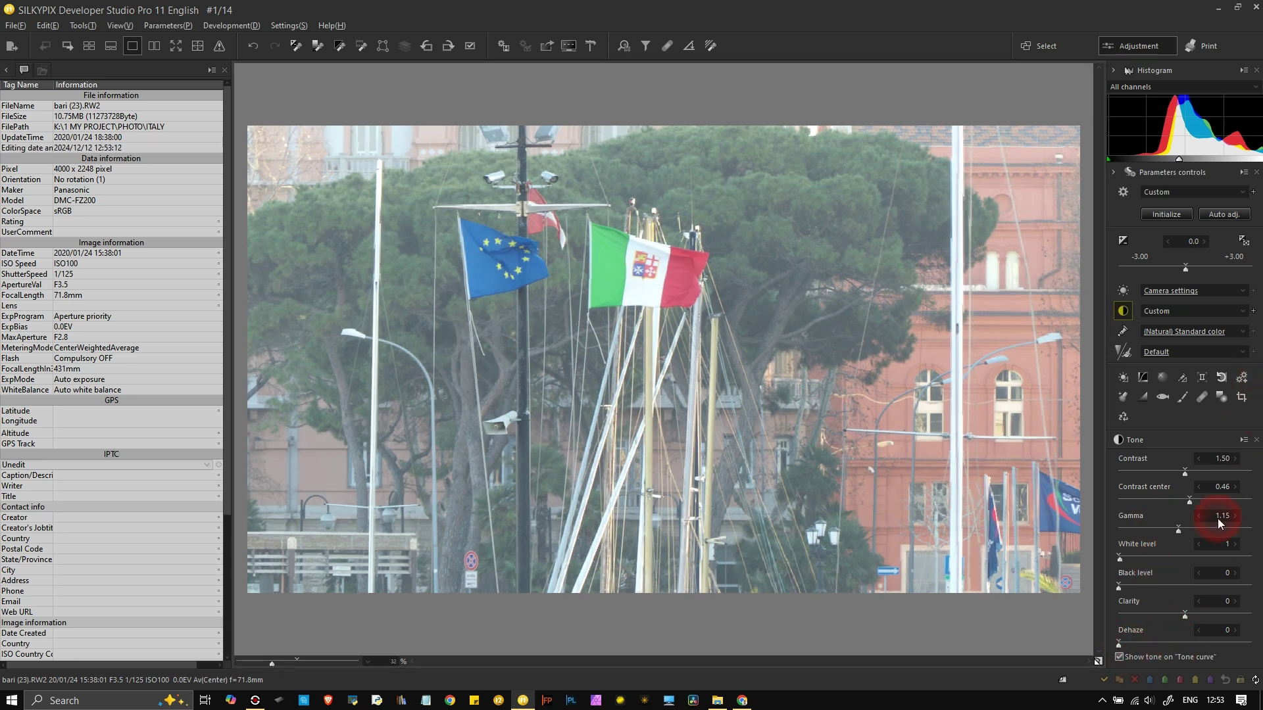
Step: Show the Tone curve window over the image information list and set the photo's Dehaze amount to 100
{"action": "left_click", "coordinate": [1143, 377]}
{"action": "left_click_drag", "start_coordinate": [1049, 406], "coordinate": [143, 150]}
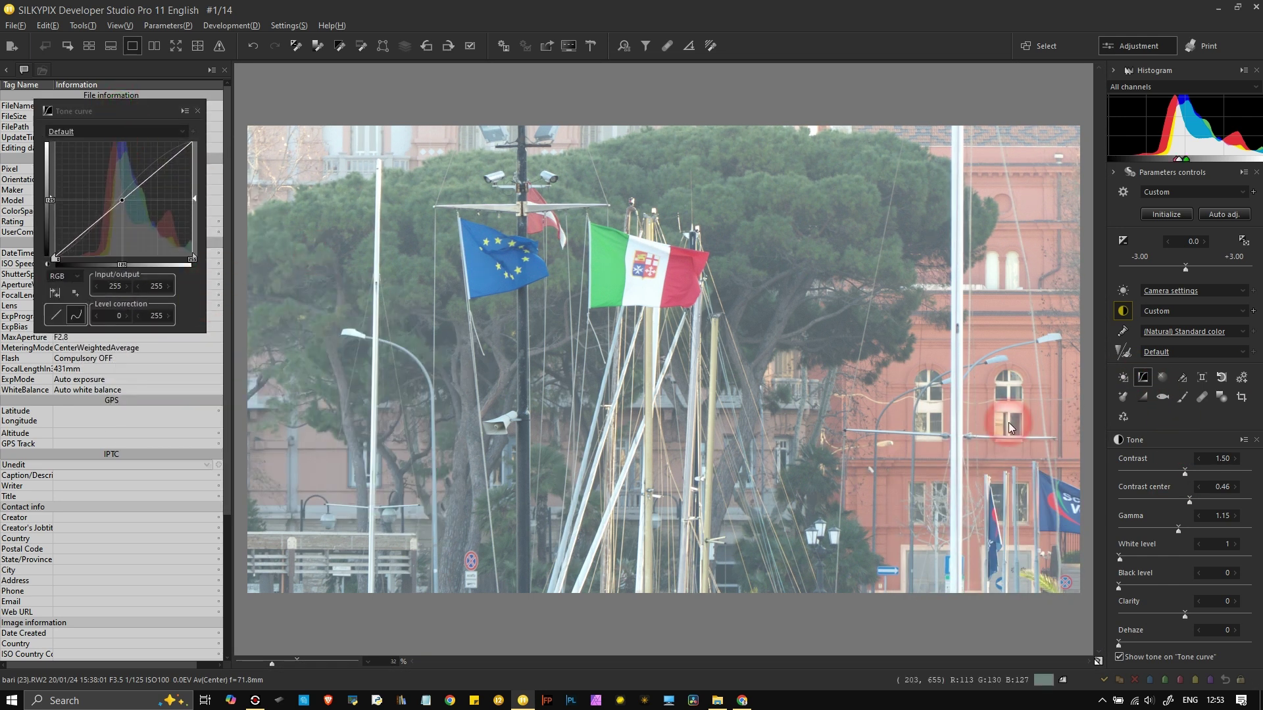
{"action": "left_click", "coordinate": [1183, 551]}
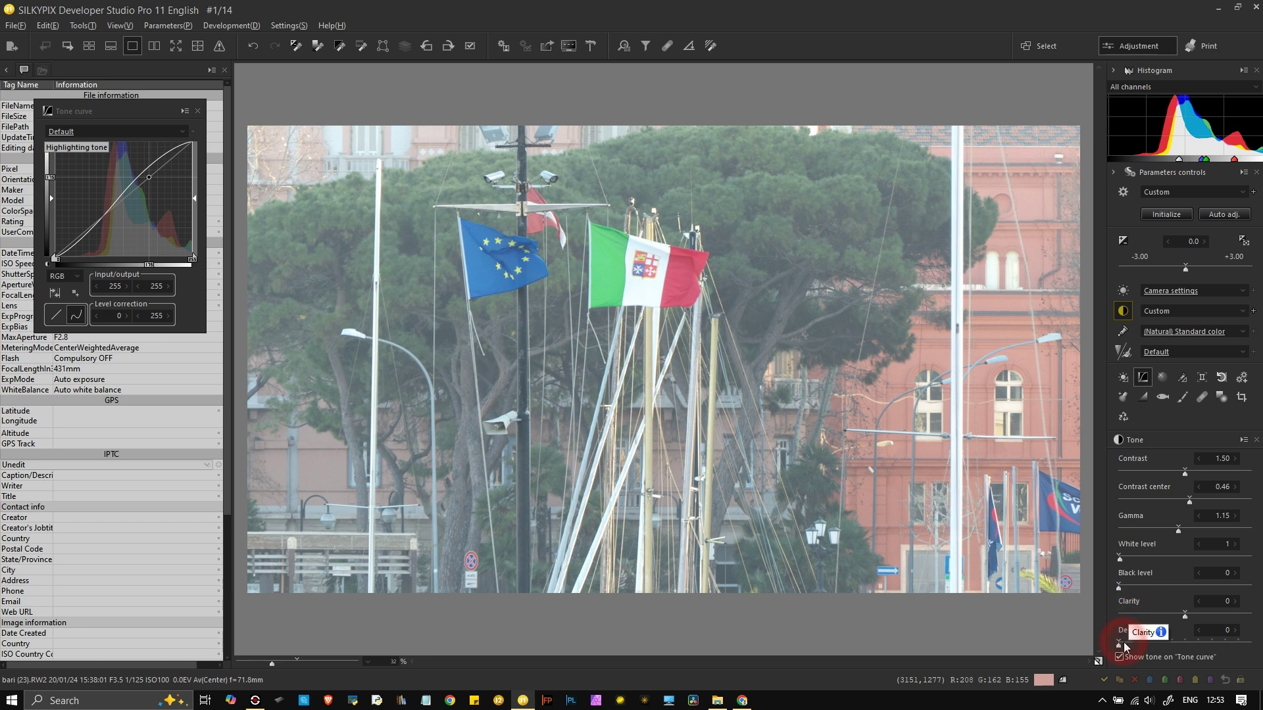
{"action": "left_click_drag", "start_coordinate": [1120, 648], "coordinate": [1259, 647]}
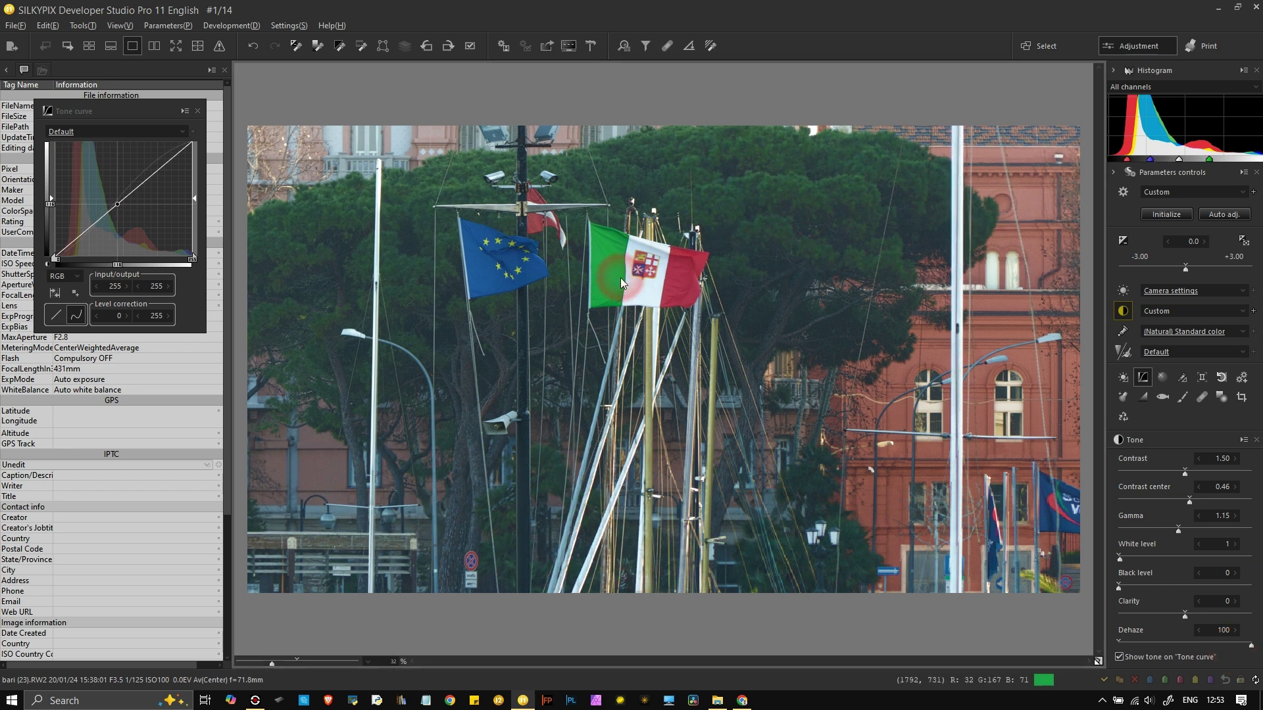
Step: Switch to File Explorer and maximize the ITALY photo folder window
{"action": "left_click", "coordinate": [719, 701]}
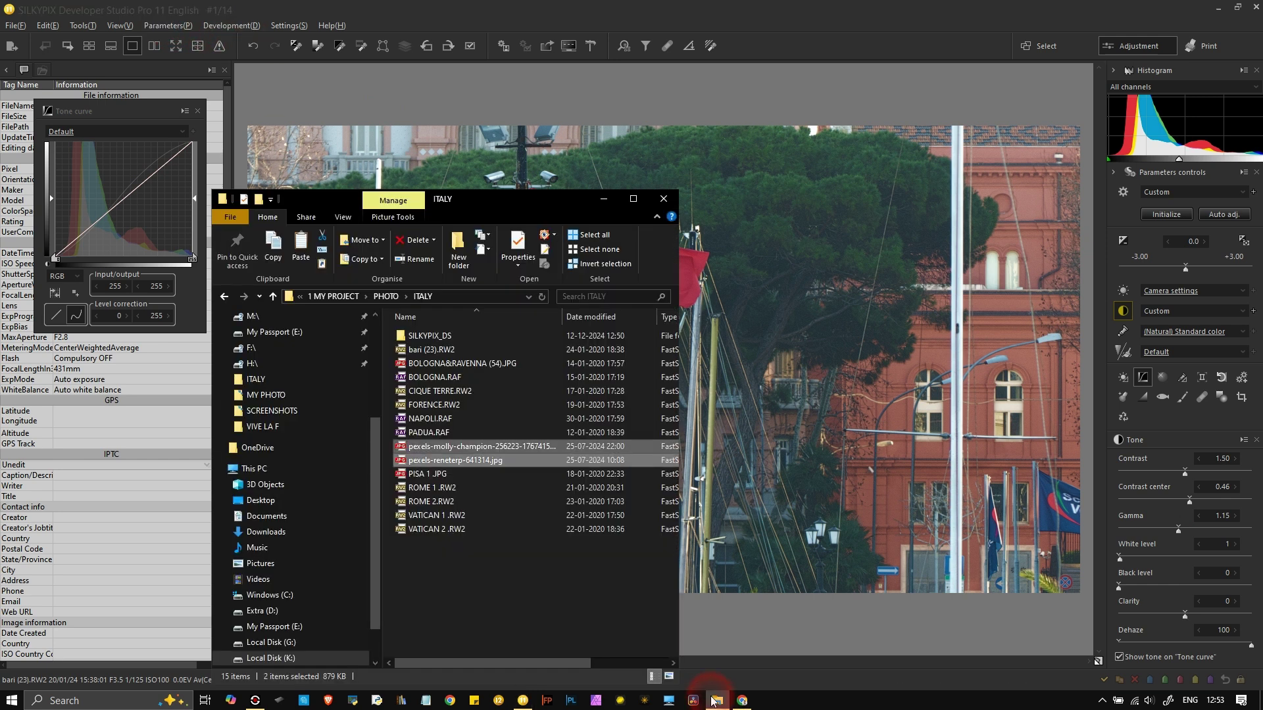
{"action": "left_click", "coordinate": [633, 198]}
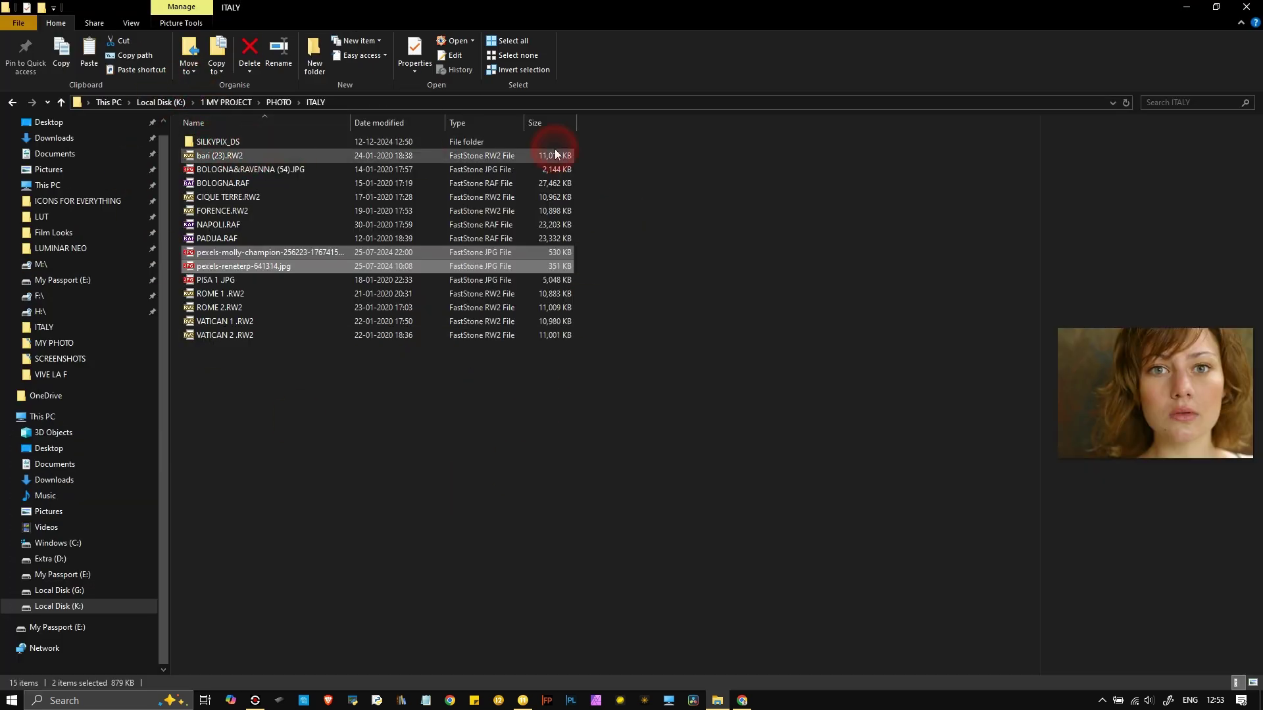
Step: Return to SILKYPIX Developer Studio Pro 11 and show the photo's Noise reduction settings
{"action": "left_click", "coordinate": [1188, 8]}
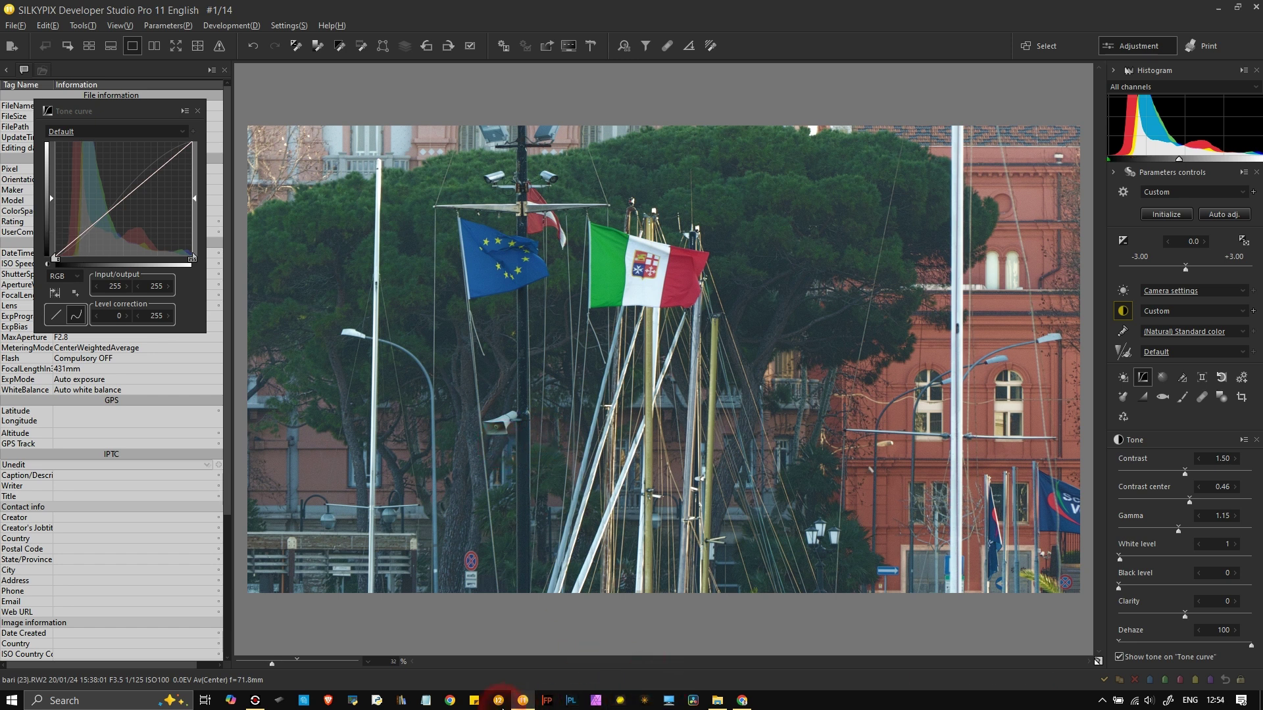
{"action": "mouse_move", "coordinate": [533, 708]}
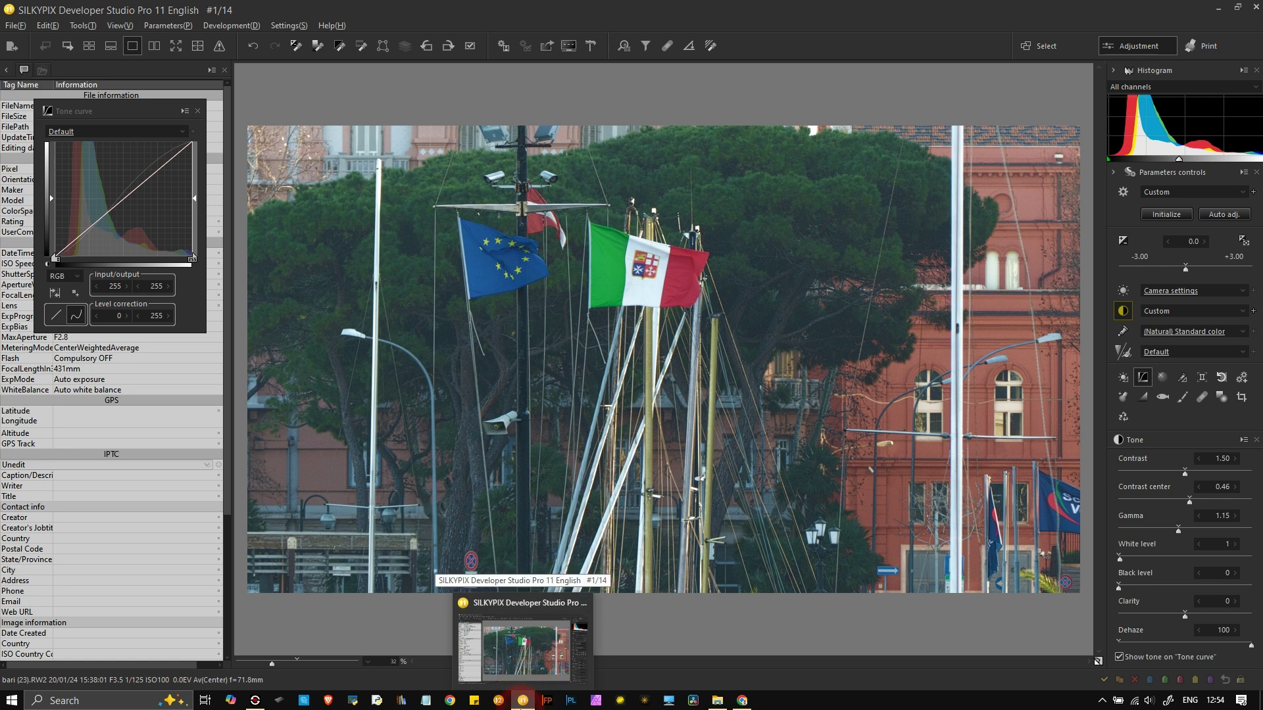
{"action": "left_click", "coordinate": [1125, 357]}
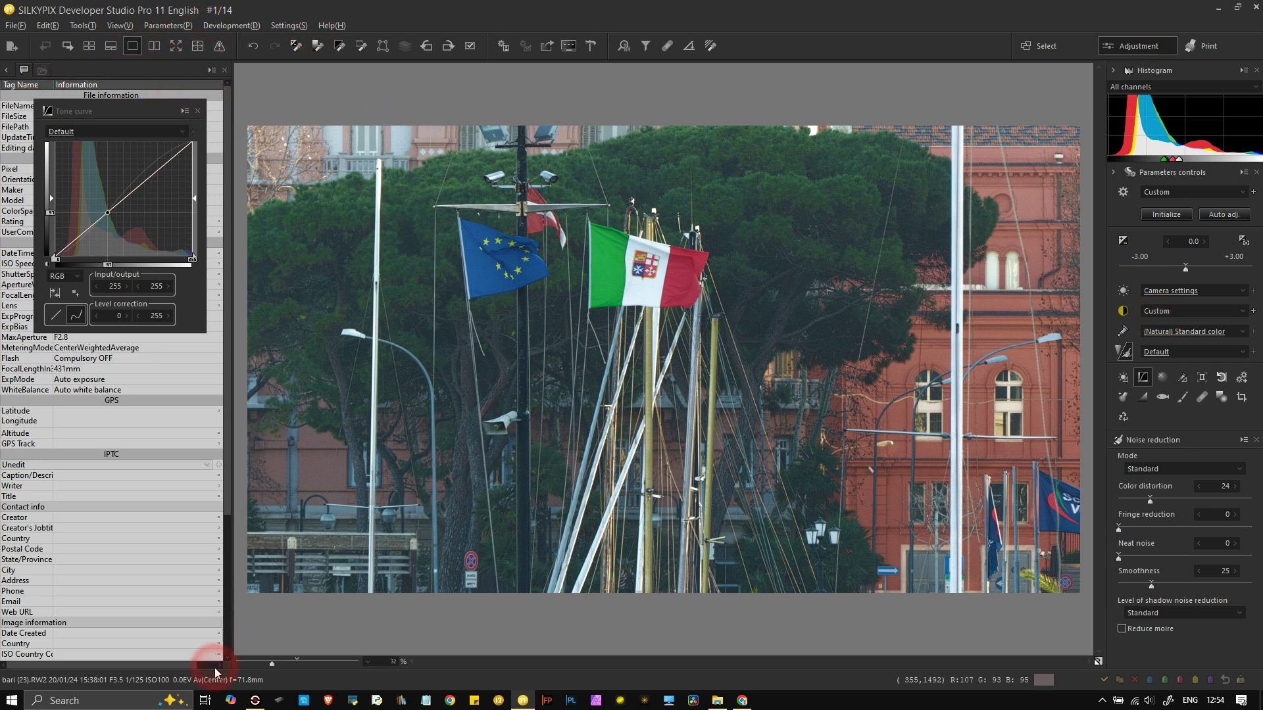
Step: Switch to the side-by-side image comparison and examine the Italian flag, rigging and building in the sp12 and SP-11 versions at 100%
{"action": "left_click", "coordinate": [255, 700]}
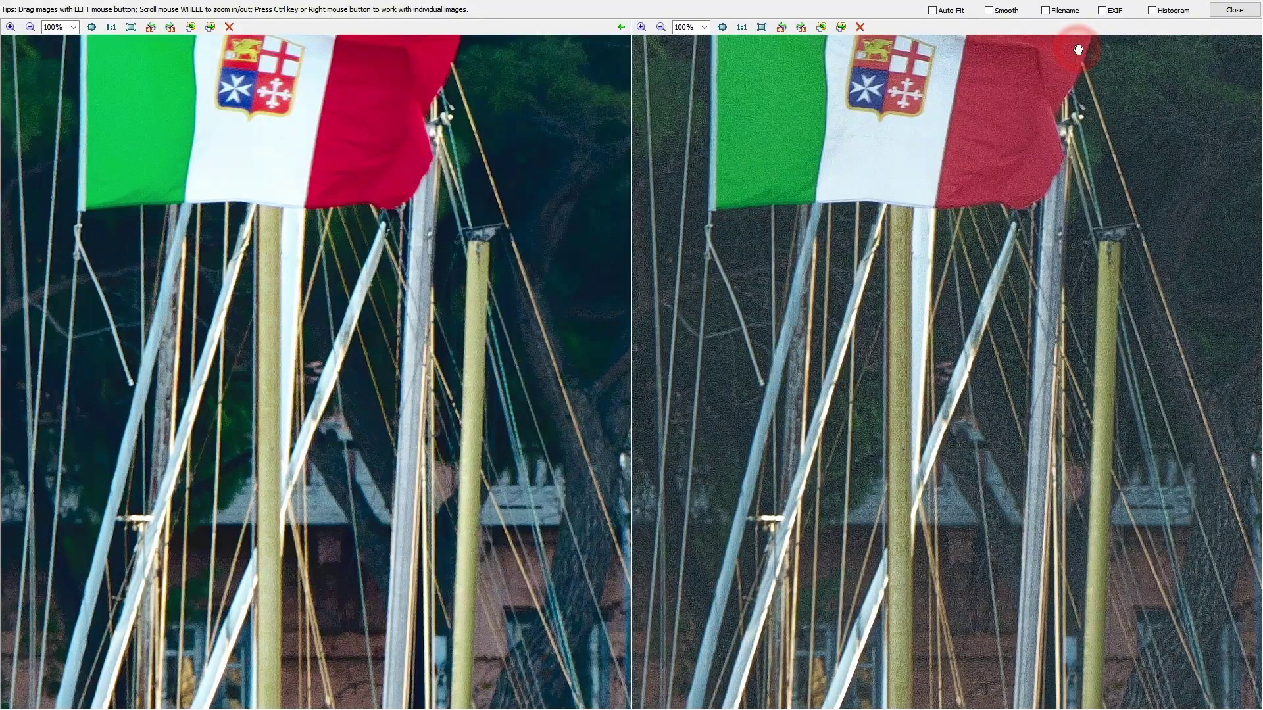
{"action": "left_click_drag", "start_coordinate": [812, 262], "coordinate": [846, 500]}
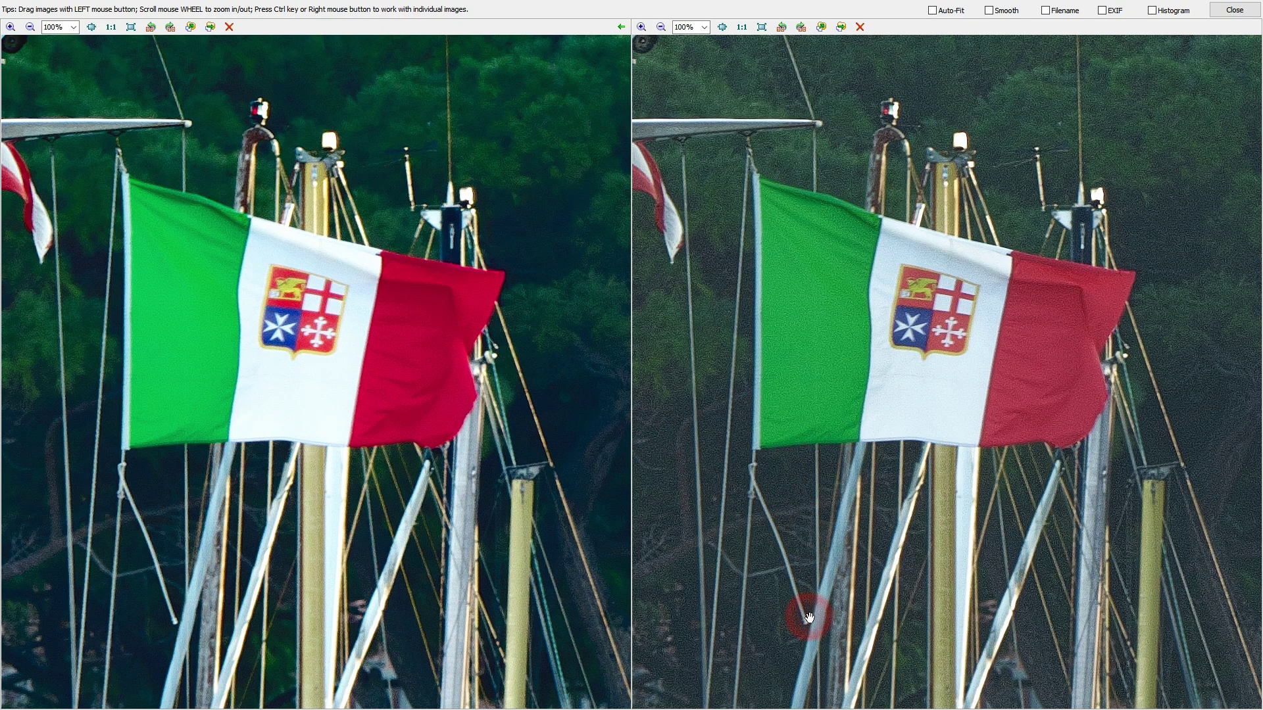
{"action": "left_click_drag", "start_coordinate": [802, 630], "coordinate": [820, 313]}
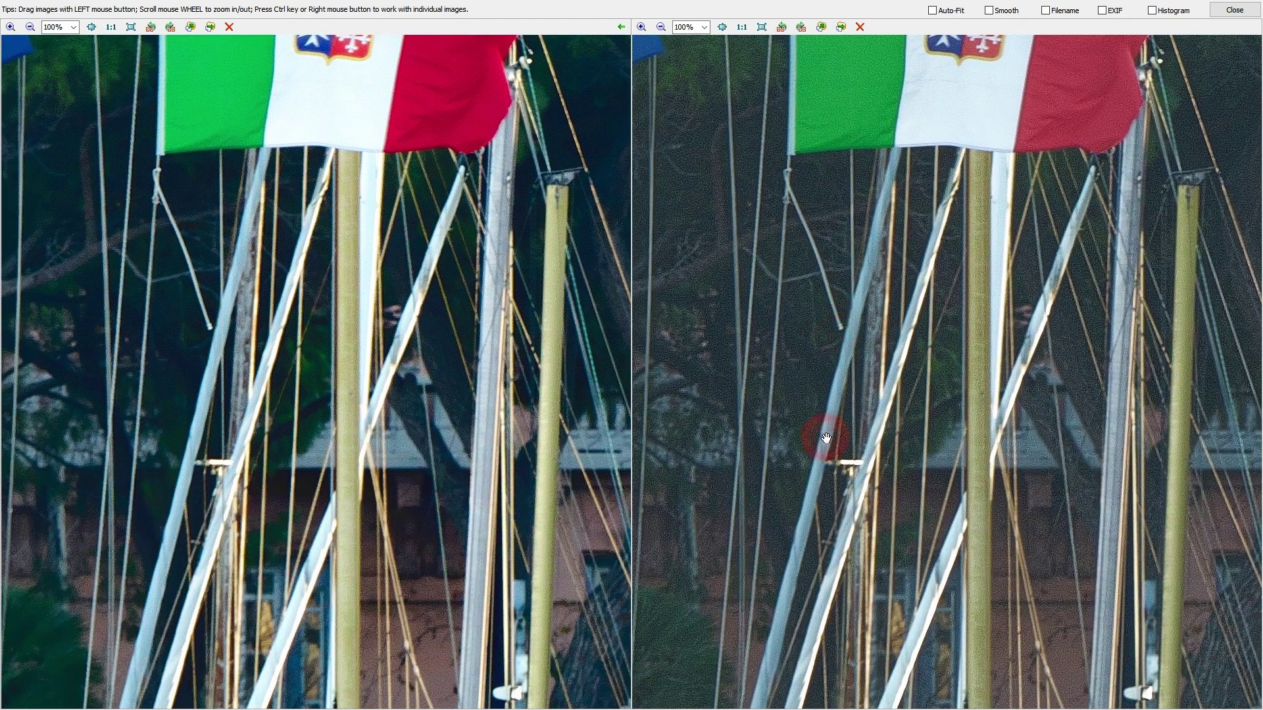
{"action": "left_click_drag", "start_coordinate": [826, 563], "coordinate": [802, 296]}
{"action": "left_click_drag", "start_coordinate": [855, 529], "coordinate": [855, 465]}
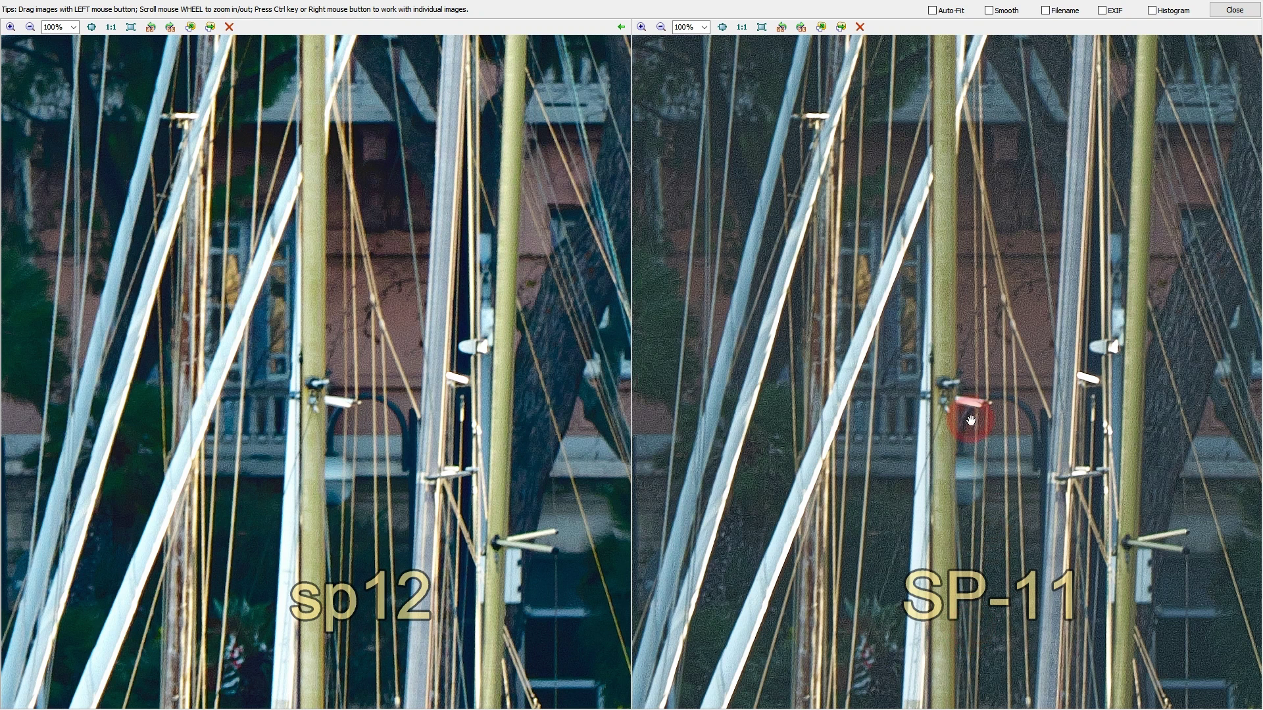
{"action": "left_click_drag", "start_coordinate": [991, 263], "coordinate": [995, 469]}
{"action": "left_click_drag", "start_coordinate": [987, 236], "coordinate": [949, 553]}
{"action": "left_click_drag", "start_coordinate": [956, 286], "coordinate": [979, 464]}
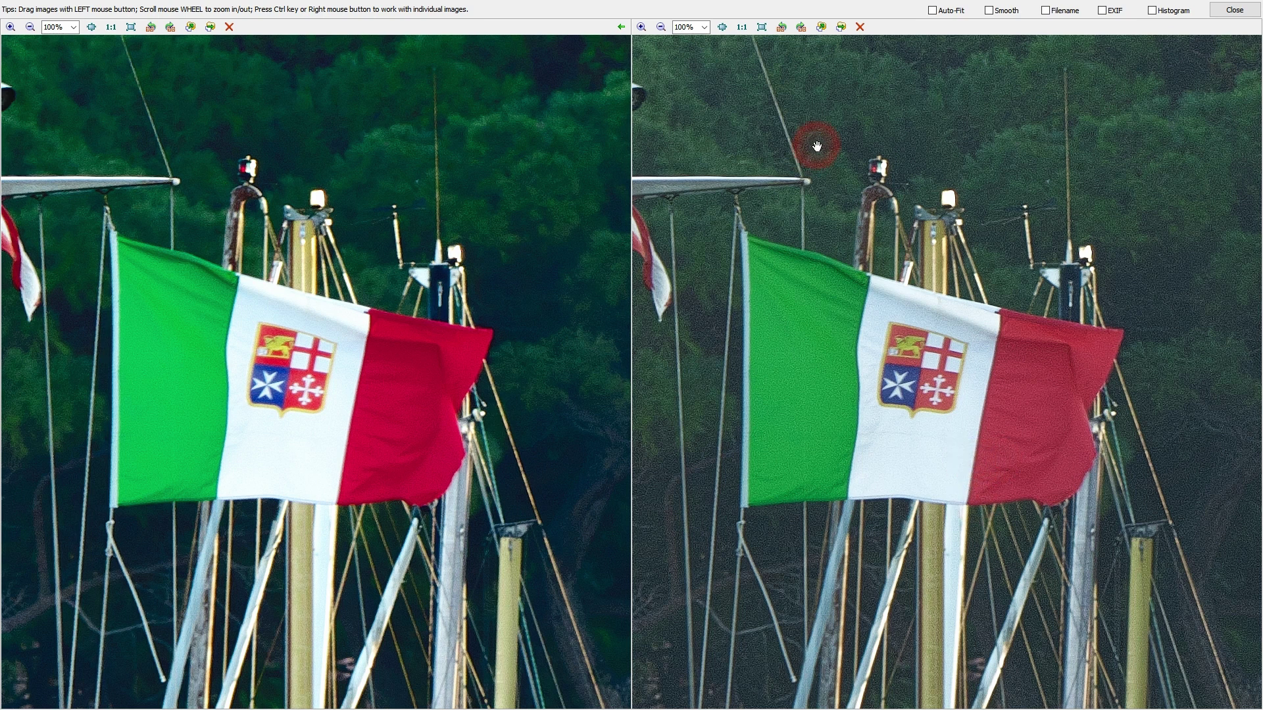
Step: Compare noise and detail in the tree foliage around the flag at 100%, and both complete photos at reduced zoom
{"action": "left_click_drag", "start_coordinate": [815, 132], "coordinate": [812, 329]}
{"action": "left_click_drag", "start_coordinate": [855, 158], "coordinate": [645, 157]}
{"action": "left_click_drag", "start_coordinate": [1074, 206], "coordinate": [823, 190]}
{"action": "left_click_drag", "start_coordinate": [1083, 457], "coordinate": [980, 454]}
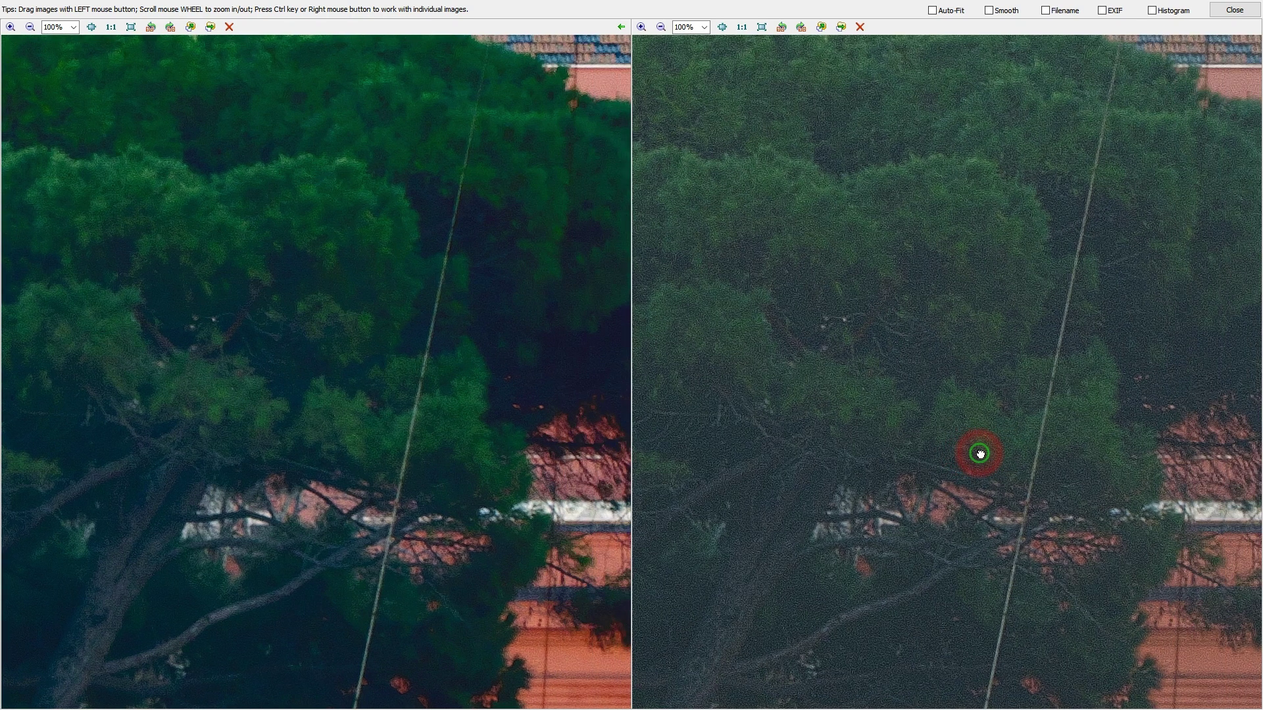
{"action": "left_click_drag", "start_coordinate": [796, 434], "coordinate": [1187, 464]}
{"action": "left_click_drag", "start_coordinate": [747, 353], "coordinate": [1055, 324]}
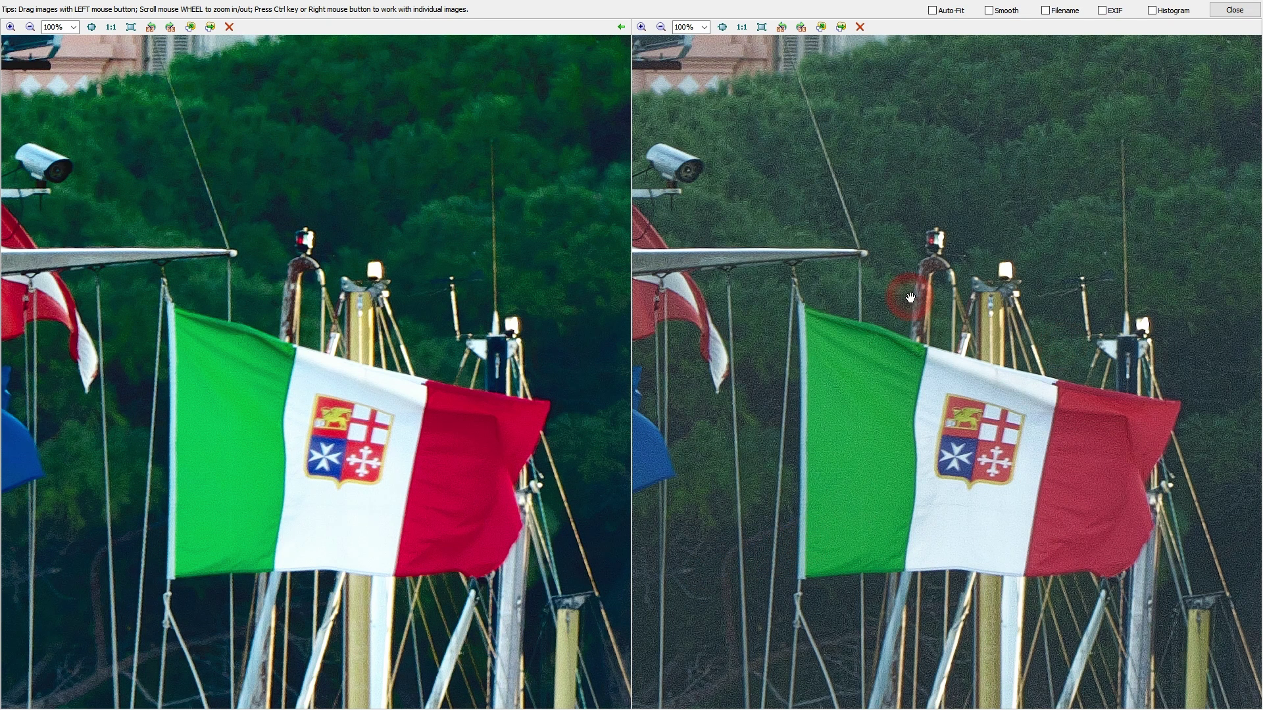
{"action": "scroll", "coordinate": [923, 304], "scroll_direction": "down", "scroll_amount": 1}
{"action": "scroll", "coordinate": [922, 304], "scroll_direction": "down", "scroll_amount": 4}
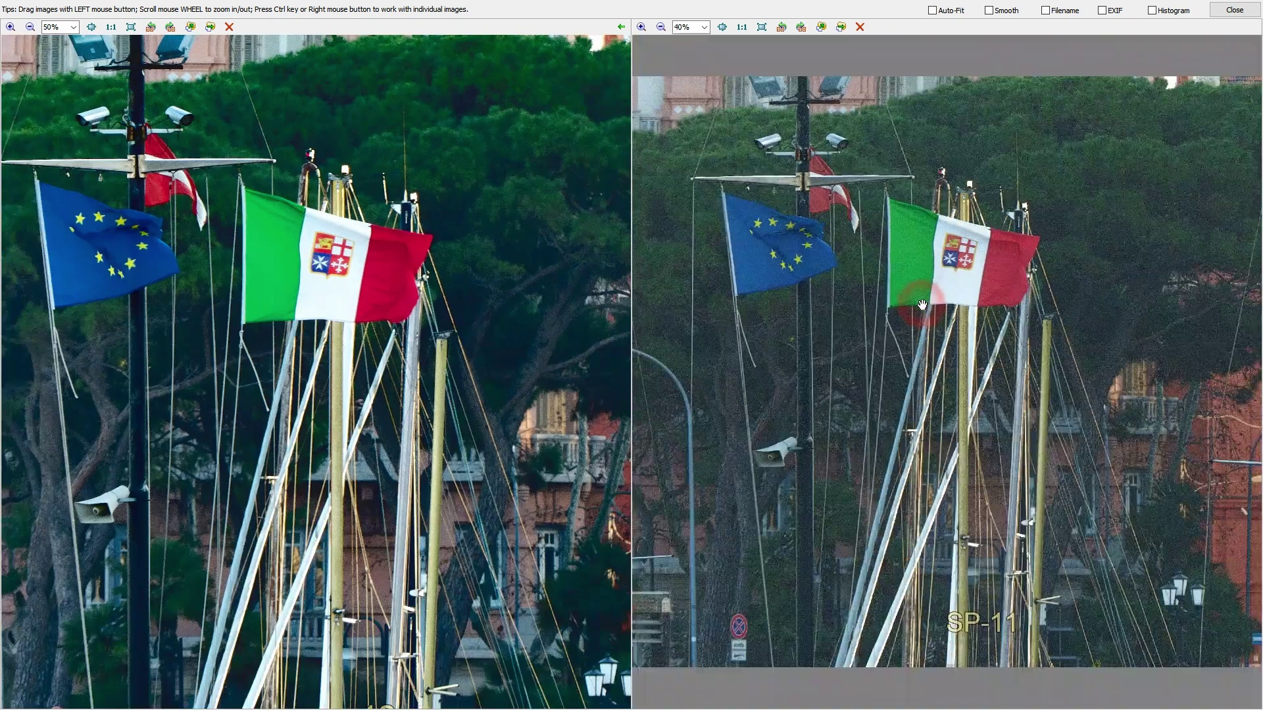
{"action": "scroll", "coordinate": [922, 304], "scroll_direction": "down", "scroll_amount": 1}
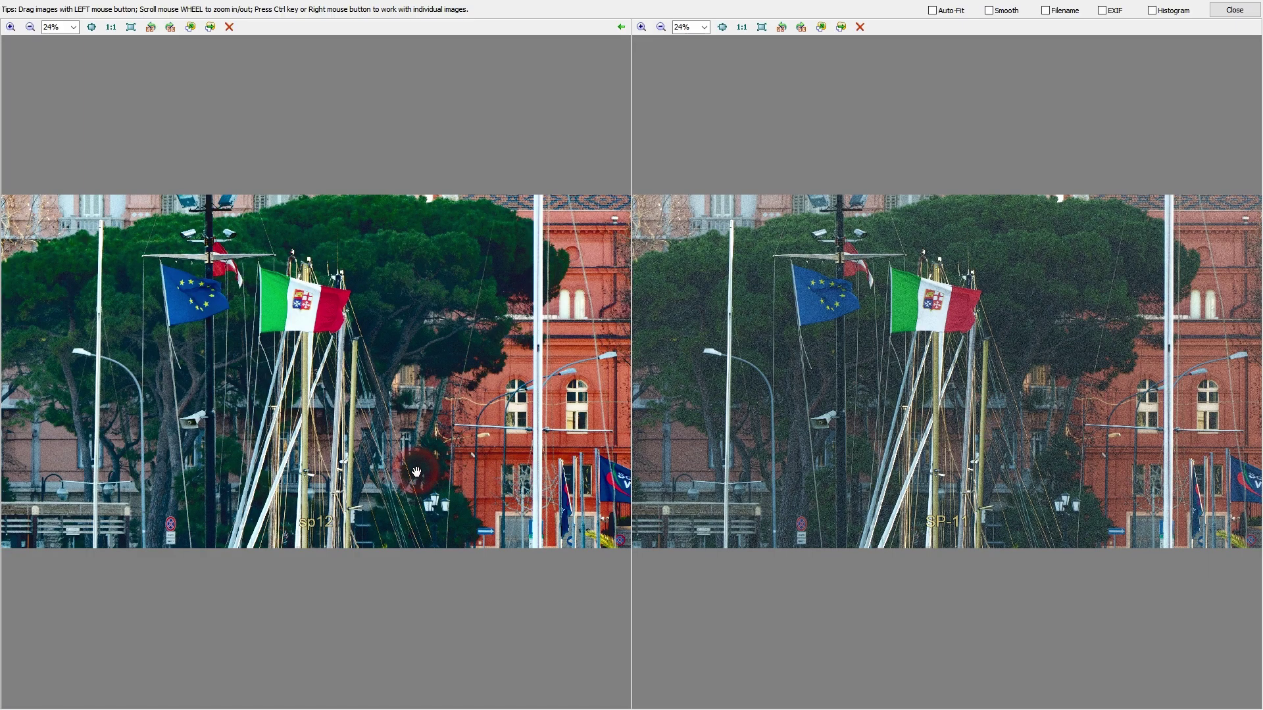
Step: Inspect the rigging and dark background below the flag up close in both versions, and the overall photos at 30%
{"action": "scroll", "coordinate": [416, 462], "scroll_direction": "up", "scroll_amount": 5}
{"action": "scroll", "coordinate": [417, 463], "scroll_direction": "down", "scroll_amount": 3}
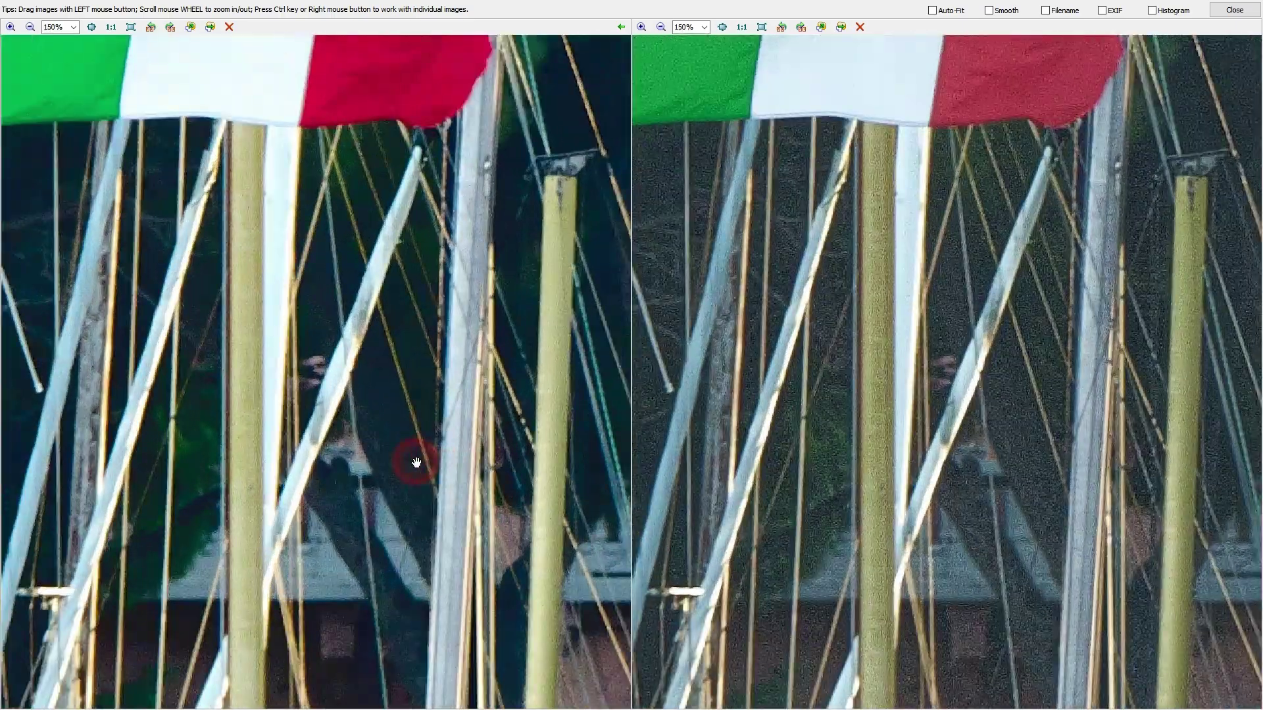
{"action": "left_click_drag", "start_coordinate": [199, 357], "coordinate": [403, 338]}
{"action": "left_click_drag", "start_coordinate": [302, 518], "coordinate": [473, 370]}
{"action": "left_click_drag", "start_coordinate": [453, 496], "coordinate": [499, 434]}
{"action": "left_click_drag", "start_coordinate": [688, 471], "coordinate": [747, 496]}
{"action": "left_click_drag", "start_coordinate": [530, 450], "coordinate": [33, 369]}
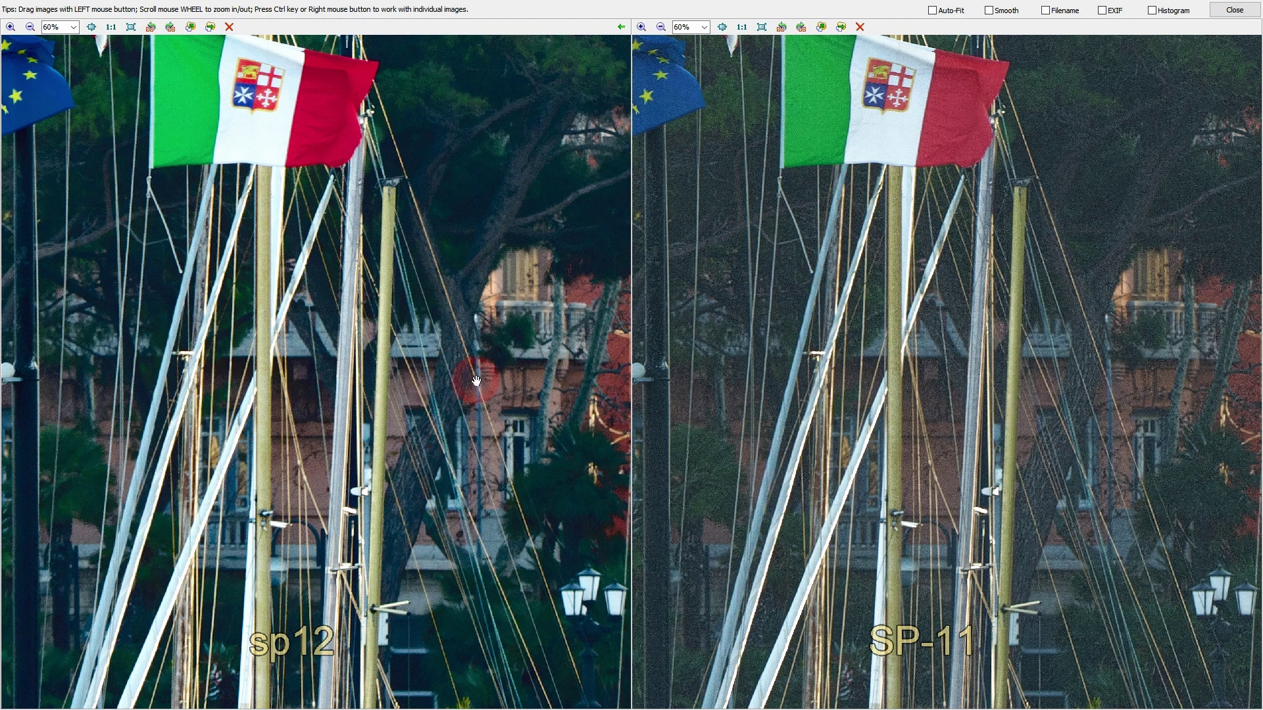
{"action": "left_click_drag", "start_coordinate": [470, 381], "coordinate": [369, 391]}
{"action": "scroll", "coordinate": [670, 397], "scroll_direction": "down", "scroll_amount": 4}
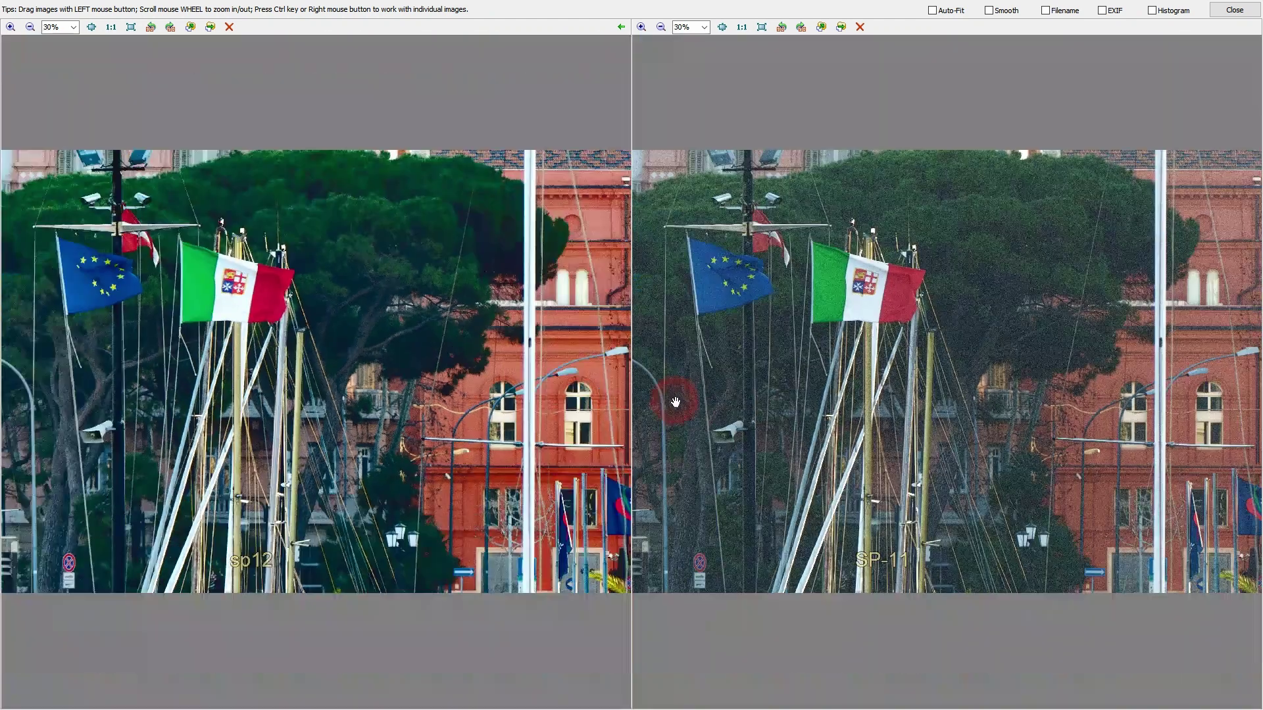